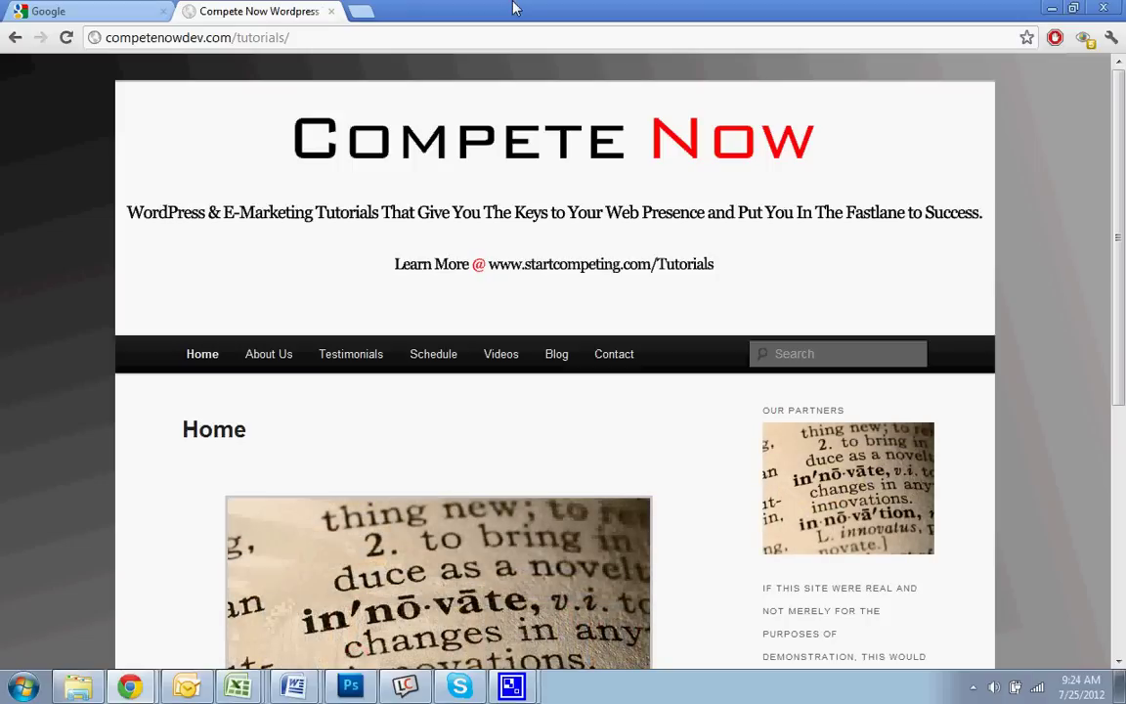
Open the WordPress admin login page at competenowdev.com/tutorials/wp-admin
{"action": "left_click", "coordinate": [456, 44]}
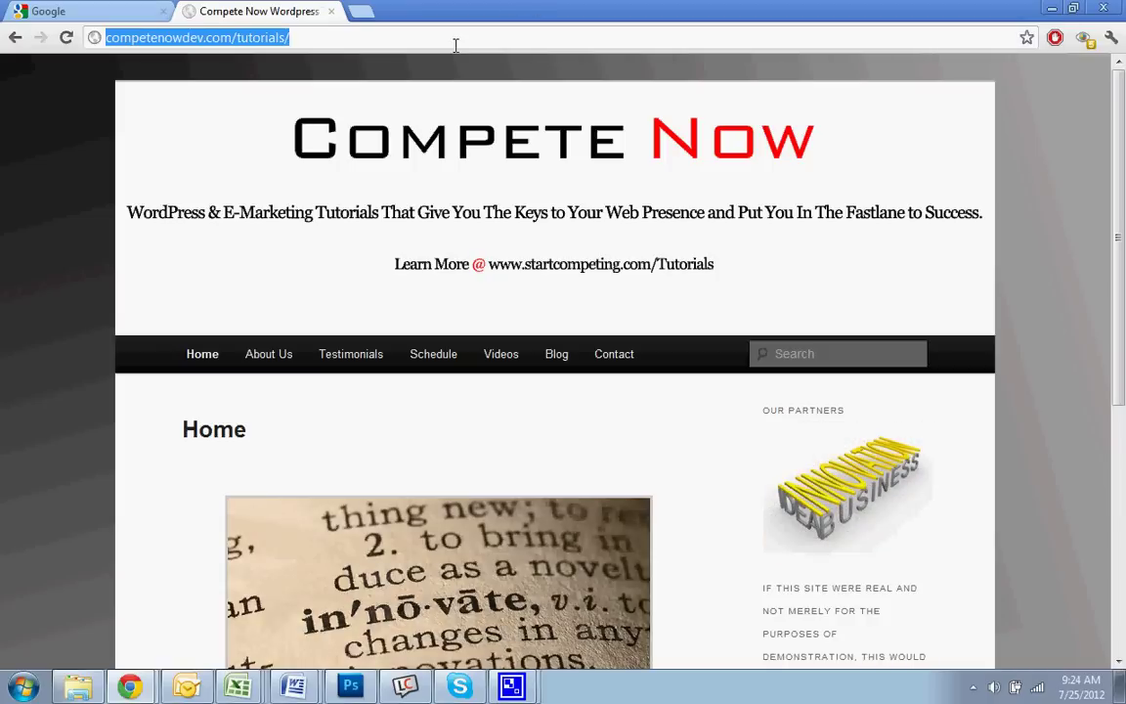
{"action": "key", "text": "End"}
{"action": "type", "text": "wp-admin"}
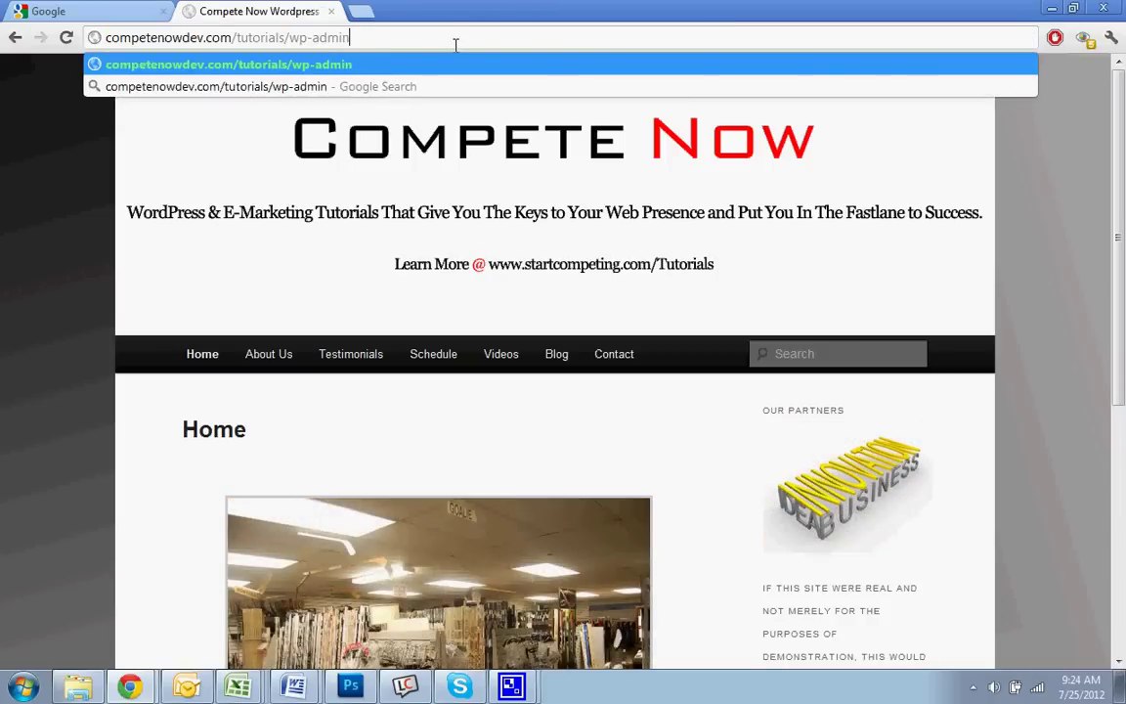
{"action": "key", "text": "Return"}
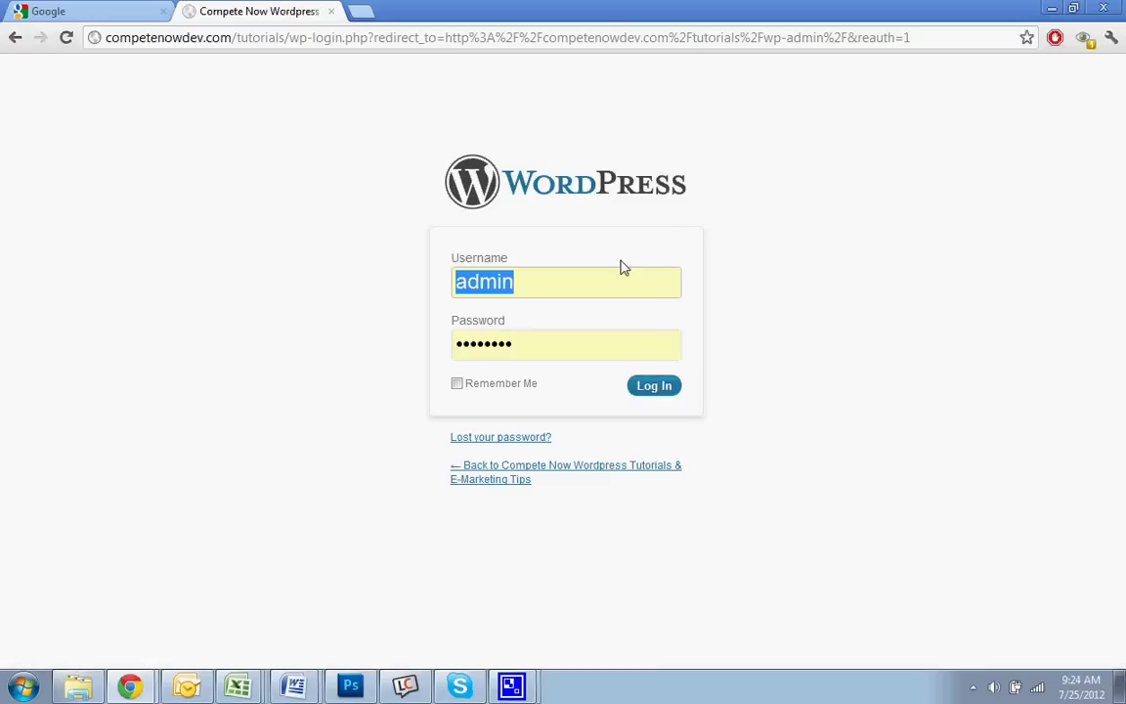
Log in to the WordPress admin area as admin, entering the account password
{"action": "left_click", "coordinate": [669, 387]}
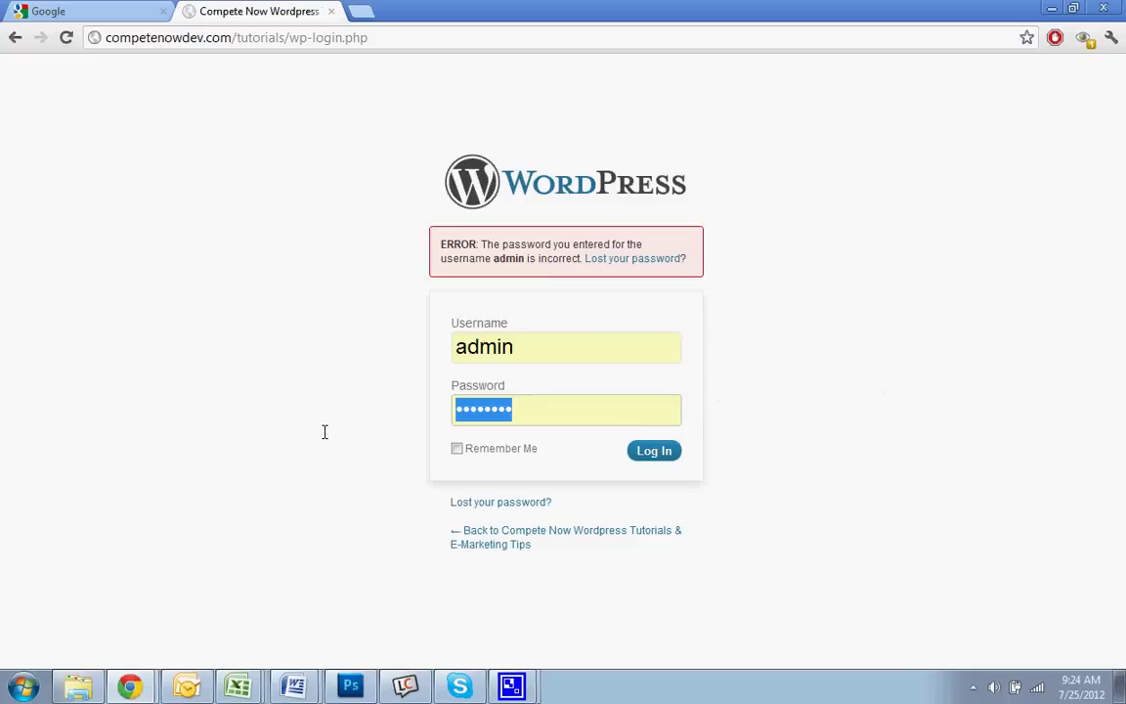
{"action": "type", "text": "password"}
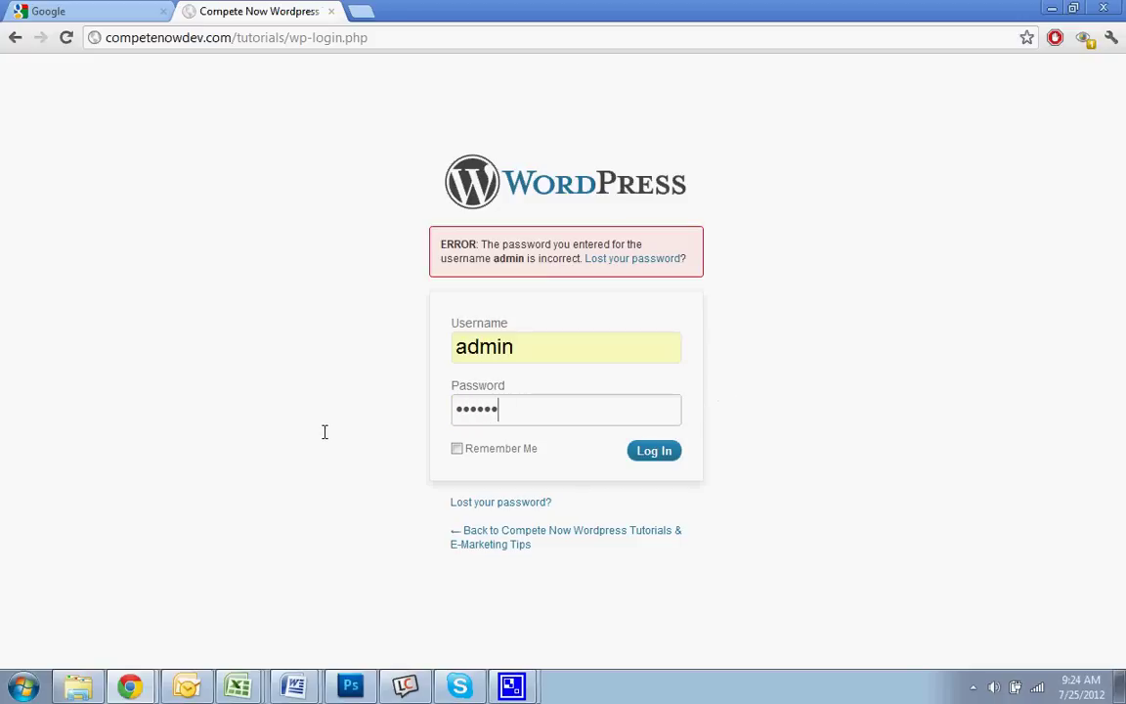
{"action": "key", "text": "Return"}
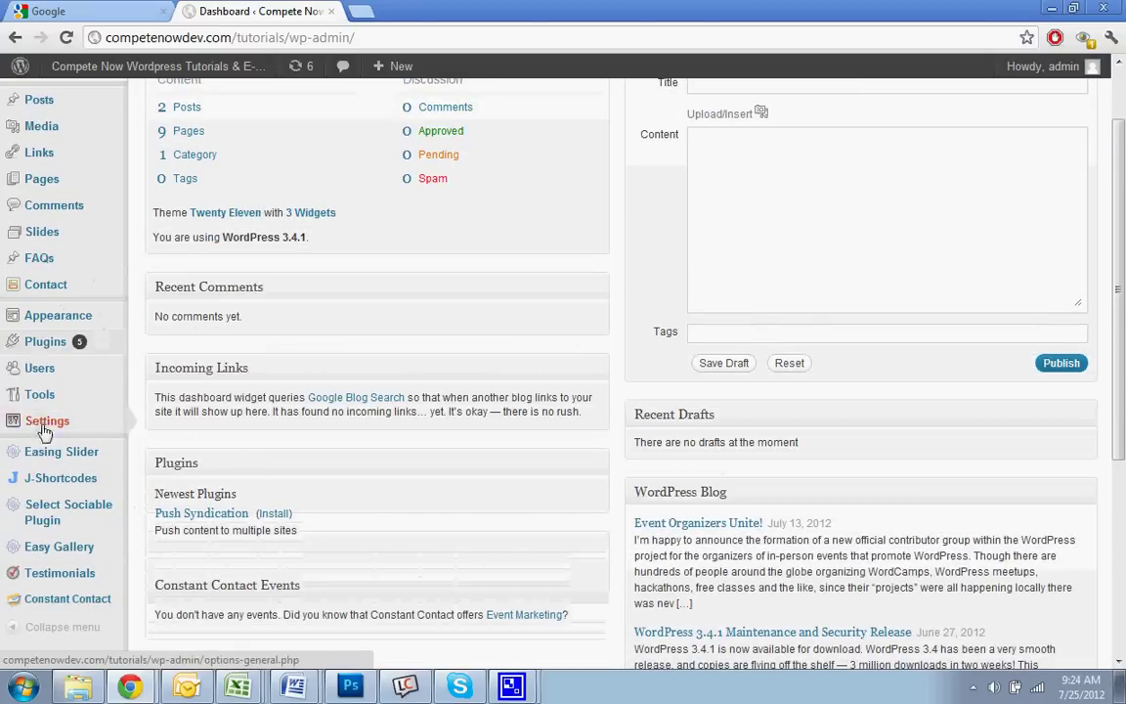
Open the site's list of installed plugins and look through it from start to end
{"action": "scroll", "coordinate": [58, 470], "scroll_direction": "up", "scroll_amount": 2}
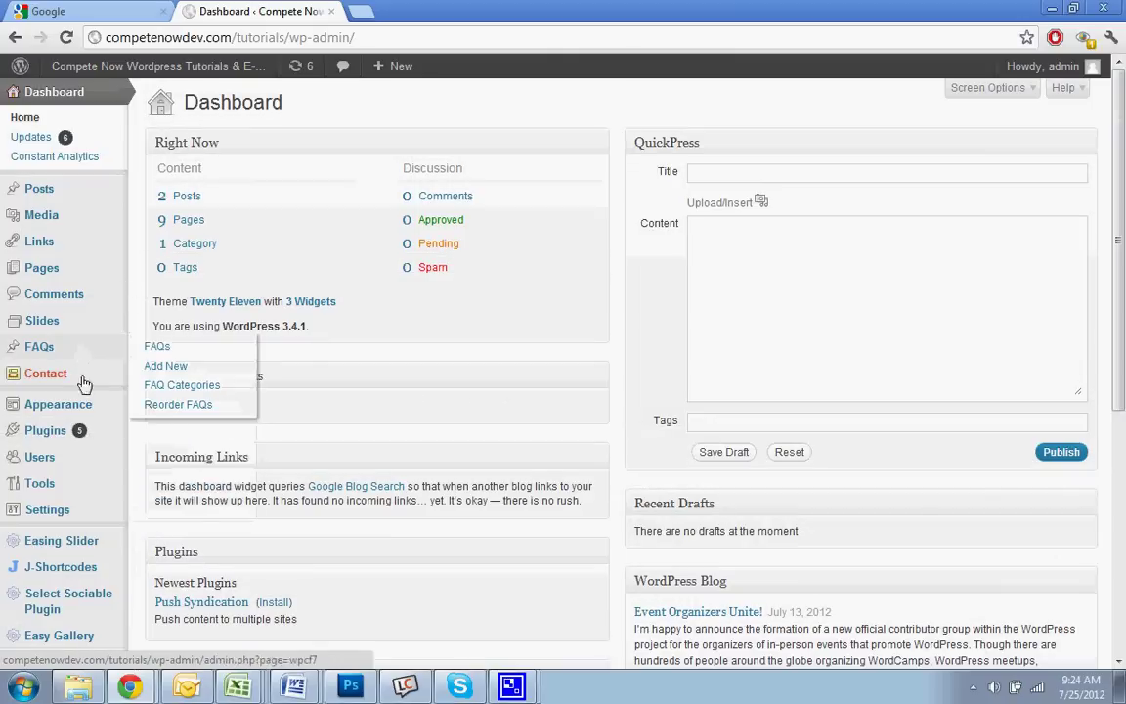
{"action": "left_click", "coordinate": [59, 440]}
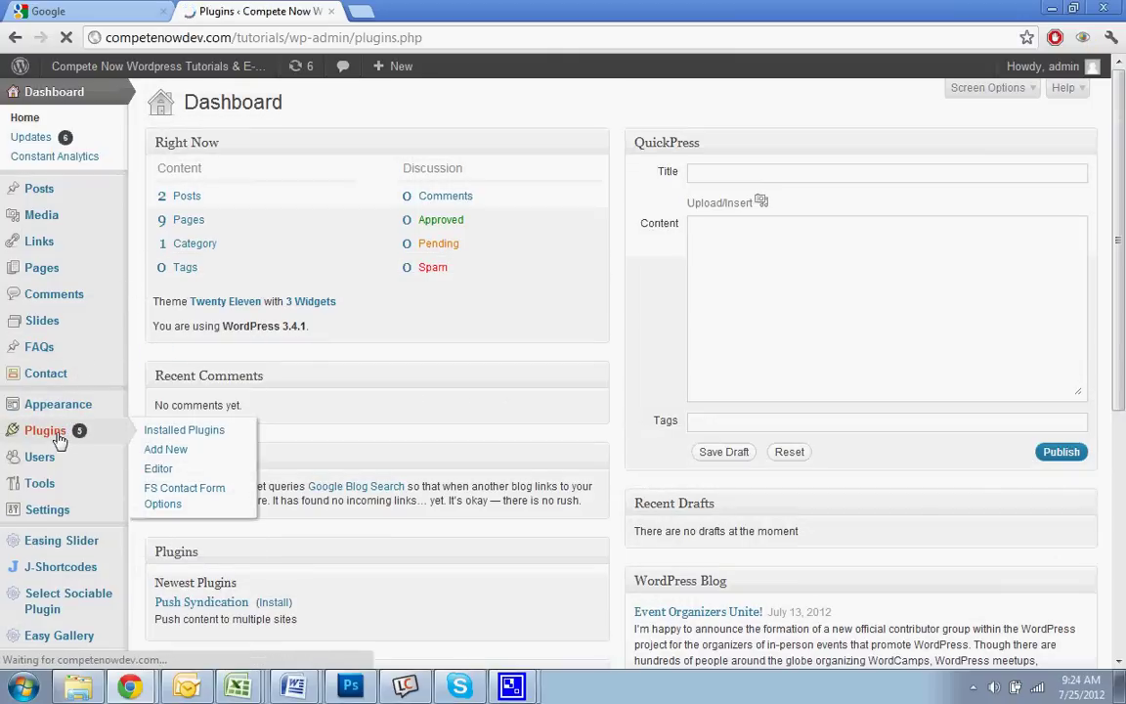
{"action": "scroll", "coordinate": [712, 360], "scroll_direction": "down", "scroll_amount": 3}
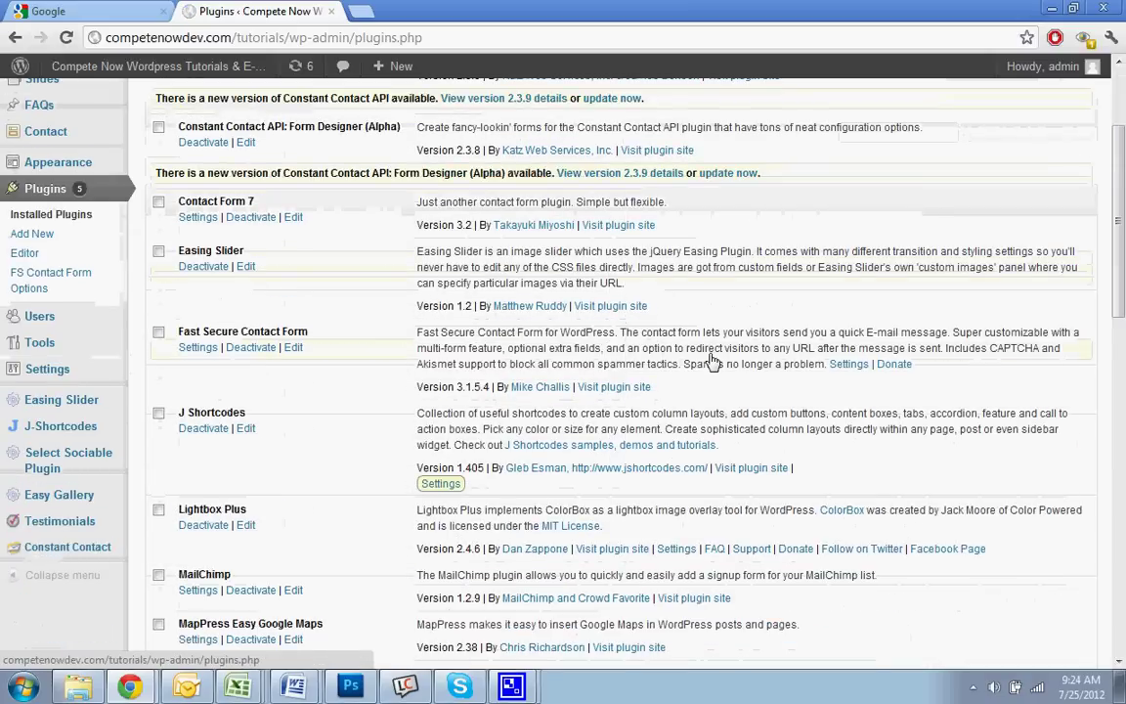
{"action": "scroll", "coordinate": [712, 360], "scroll_direction": "down", "scroll_amount": 6}
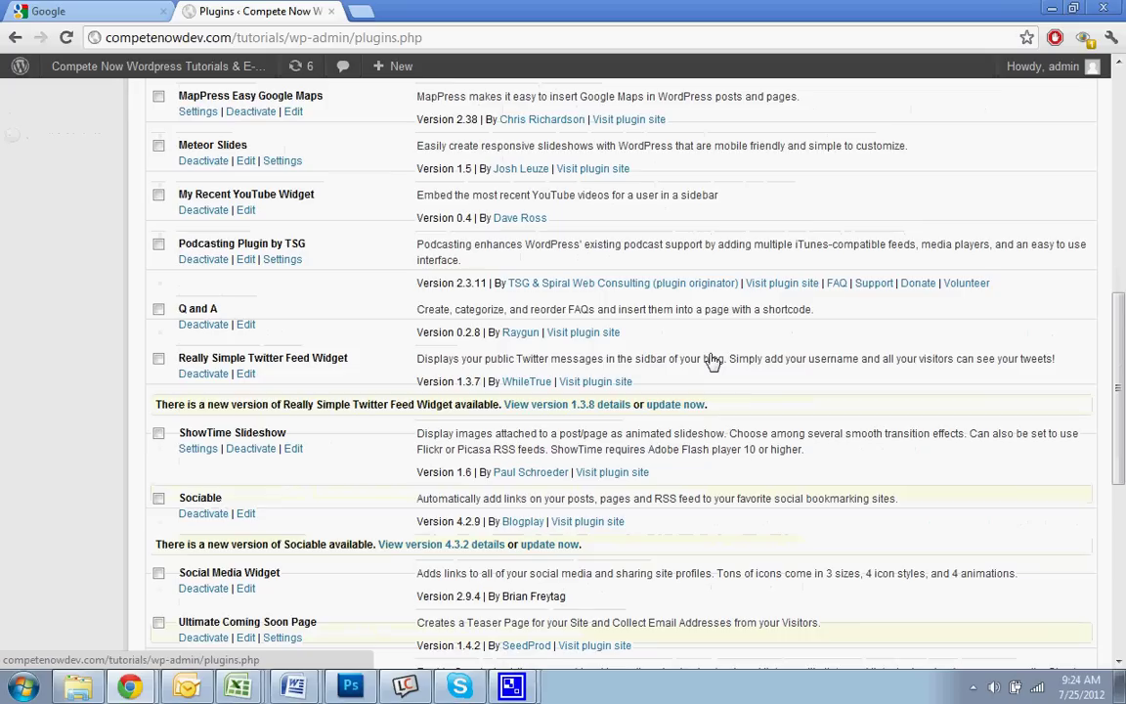
{"action": "scroll", "coordinate": [712, 360], "scroll_direction": "down", "scroll_amount": 5}
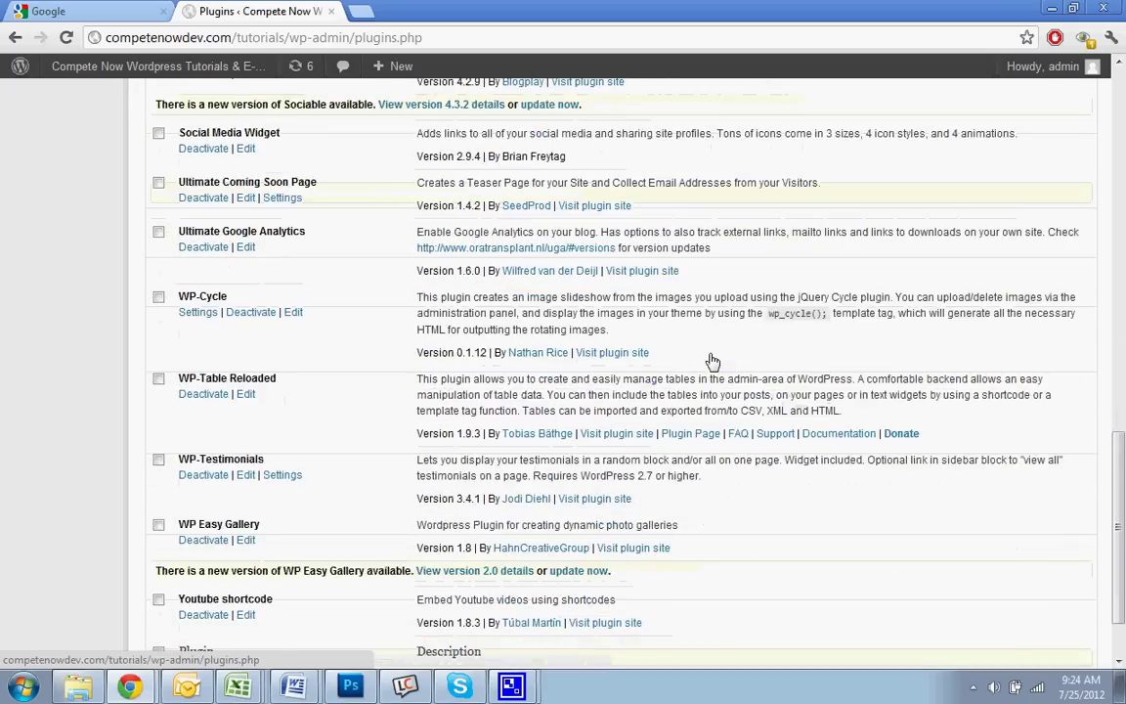
{"action": "scroll", "coordinate": [712, 362], "scroll_direction": "down", "scroll_amount": 2}
{"action": "scroll", "coordinate": [712, 360], "scroll_direction": "up", "scroll_amount": 20}
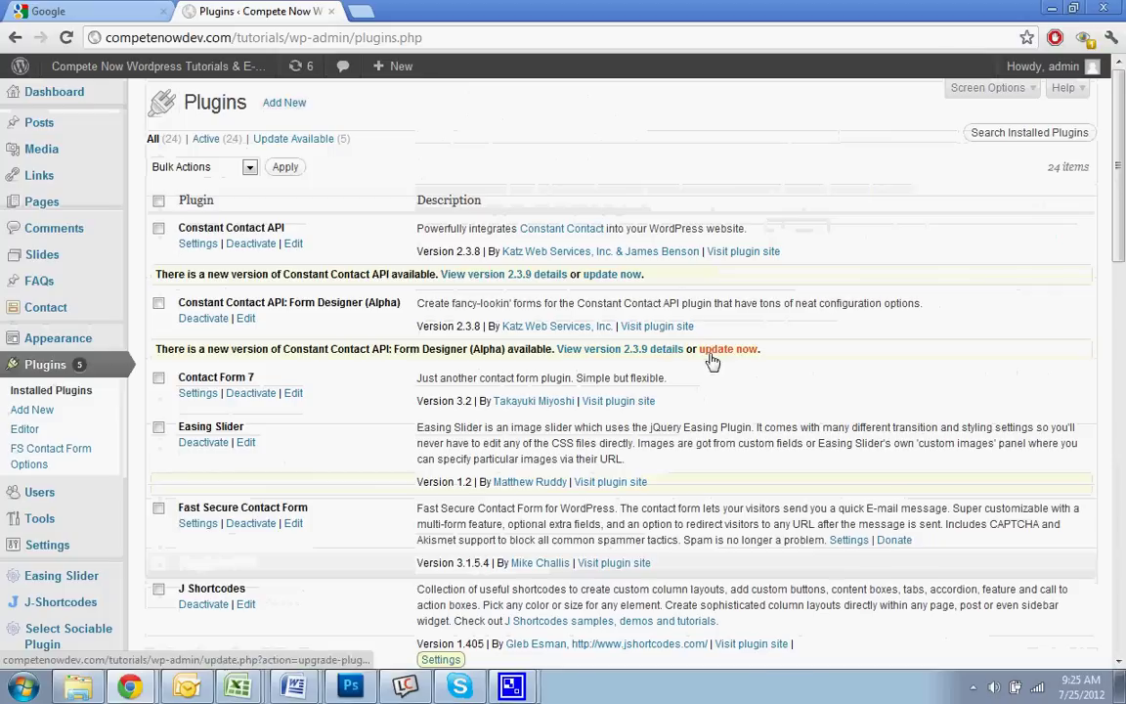
Start adding a new plugin and search the plugin directory for "seo yoast"
{"action": "left_click", "coordinate": [290, 110]}
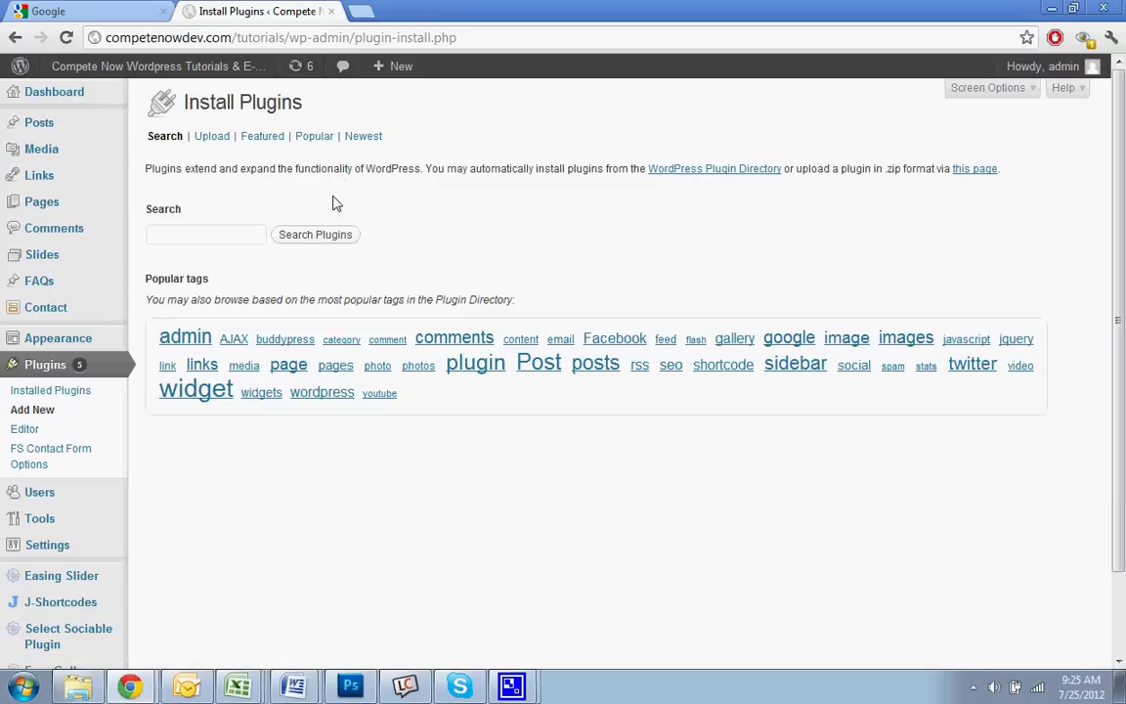
{"action": "left_click", "coordinate": [243, 237]}
{"action": "type", "text": "seo"}
{"action": "key", "text": "Down"}
{"action": "key", "text": "Return"}
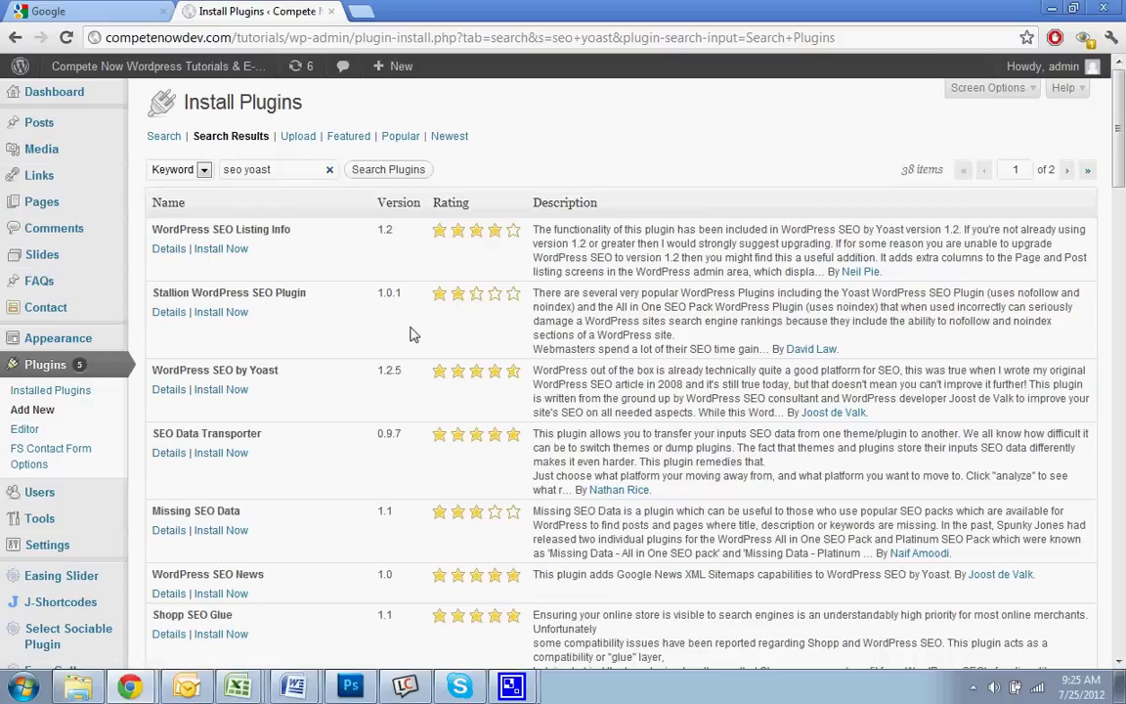
Install the WordPress SEO by Yoast plugin from the search results and activate it
{"action": "left_click_drag", "start_coordinate": [344, 373], "coordinate": [282, 383]}
{"action": "left_click", "coordinate": [268, 370]}
{"action": "left_click", "coordinate": [221, 389]}
{"action": "left_click", "coordinate": [582, 363]}
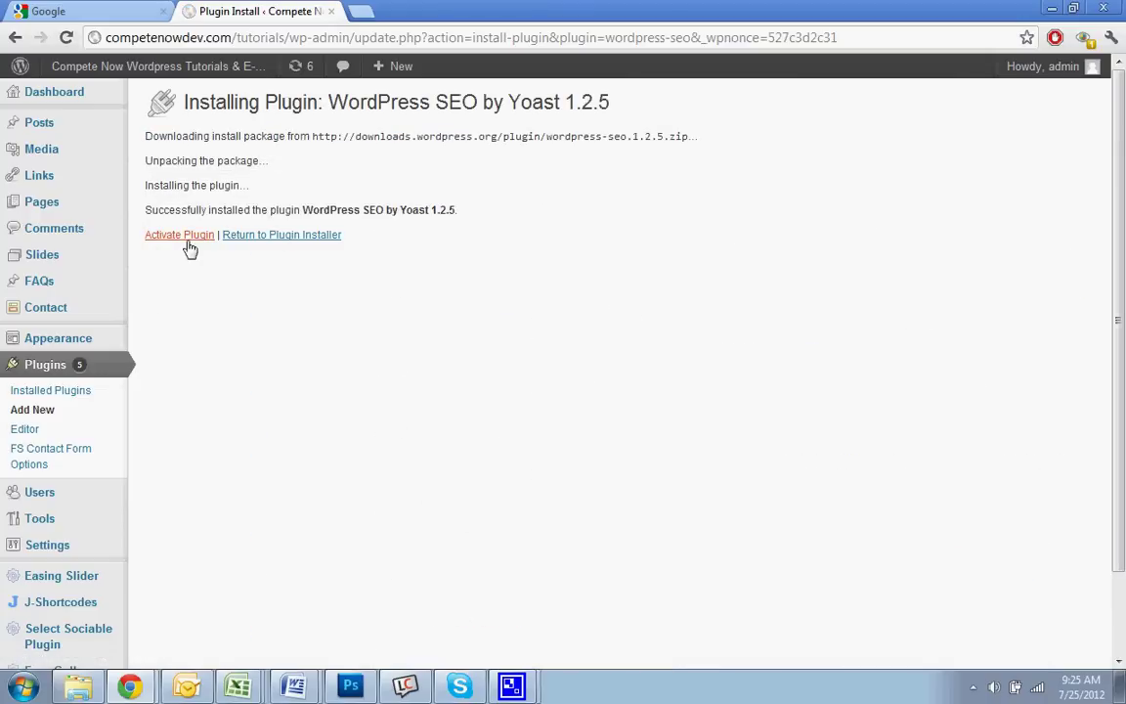
{"action": "left_click", "coordinate": [187, 237]}
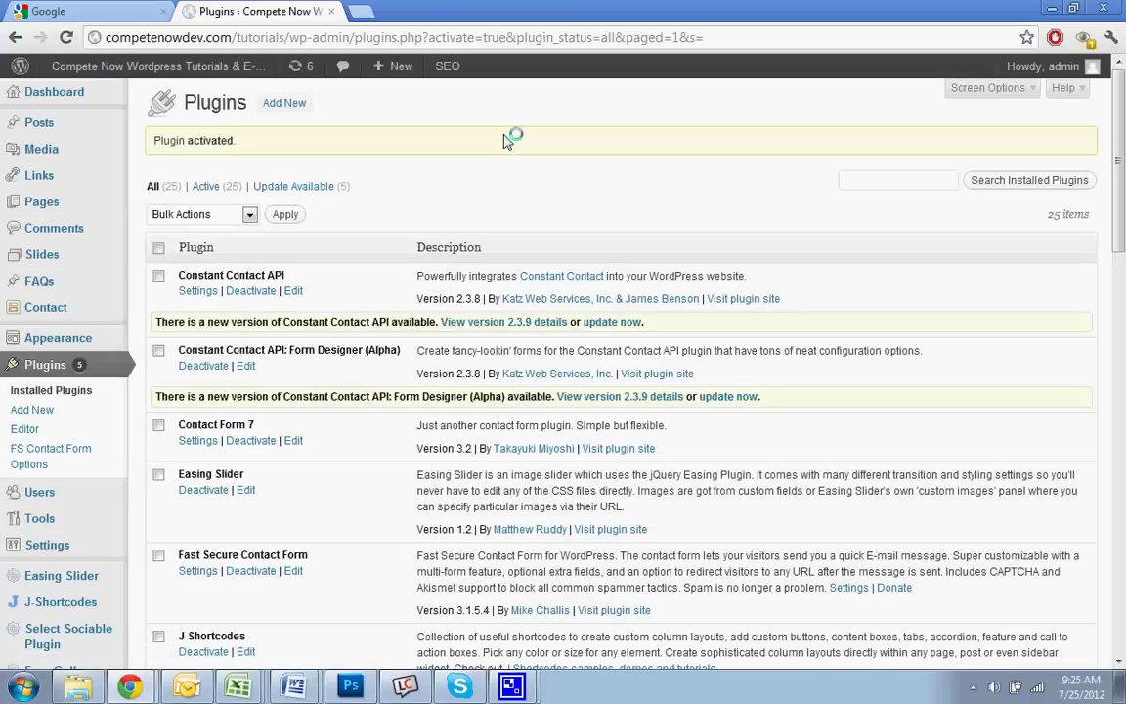
Dismiss the Yoast introduction tour and open the SEO plugin's general settings at the Google Webmaster Tools verification field
{"action": "scroll", "coordinate": [29, 332], "scroll_direction": "down", "scroll_amount": 4}
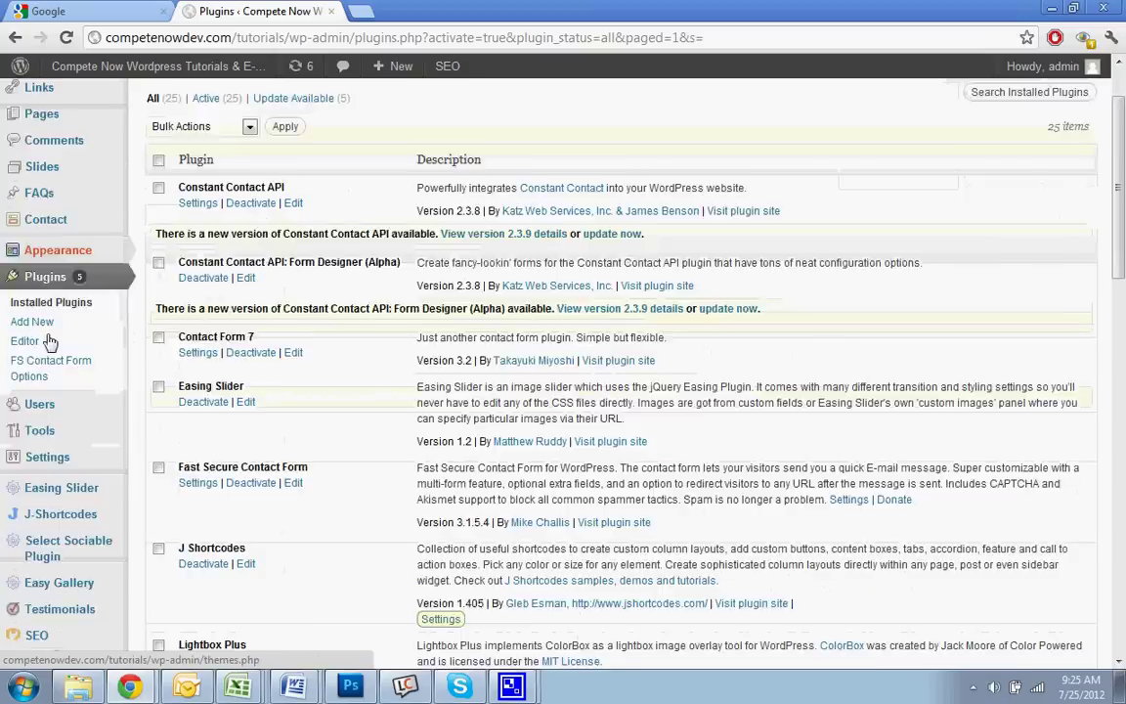
{"action": "mouse_move", "coordinate": [47, 338]}
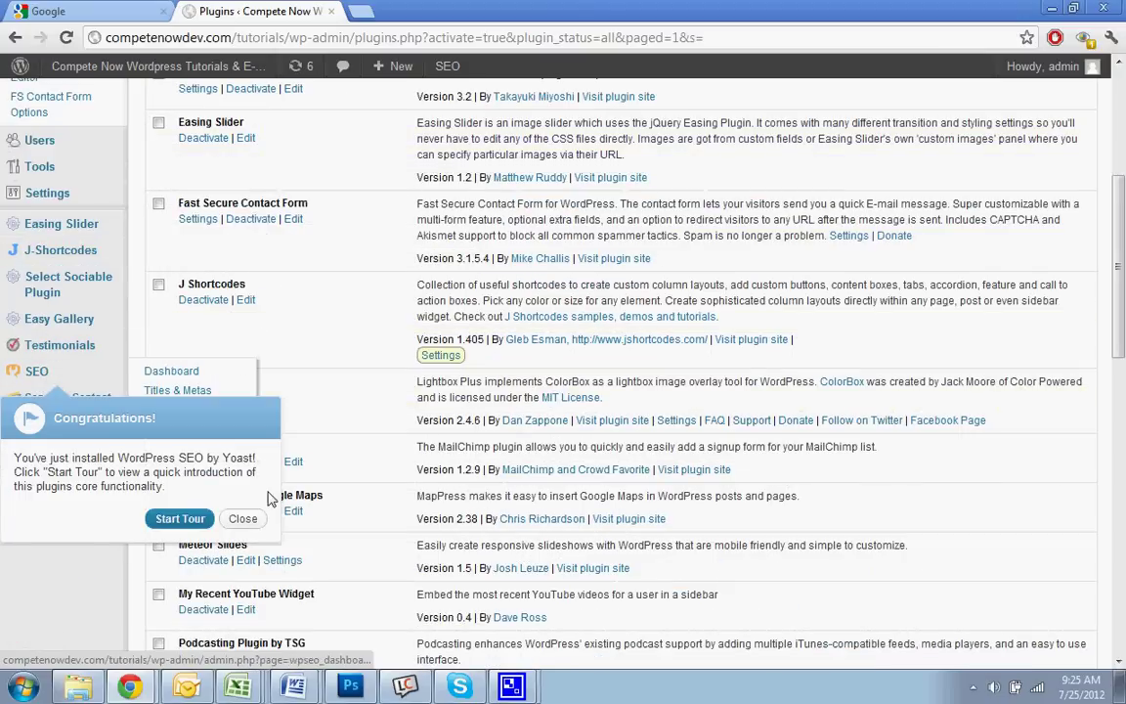
{"action": "left_click", "coordinate": [242, 519]}
{"action": "mouse_move", "coordinate": [54, 372]}
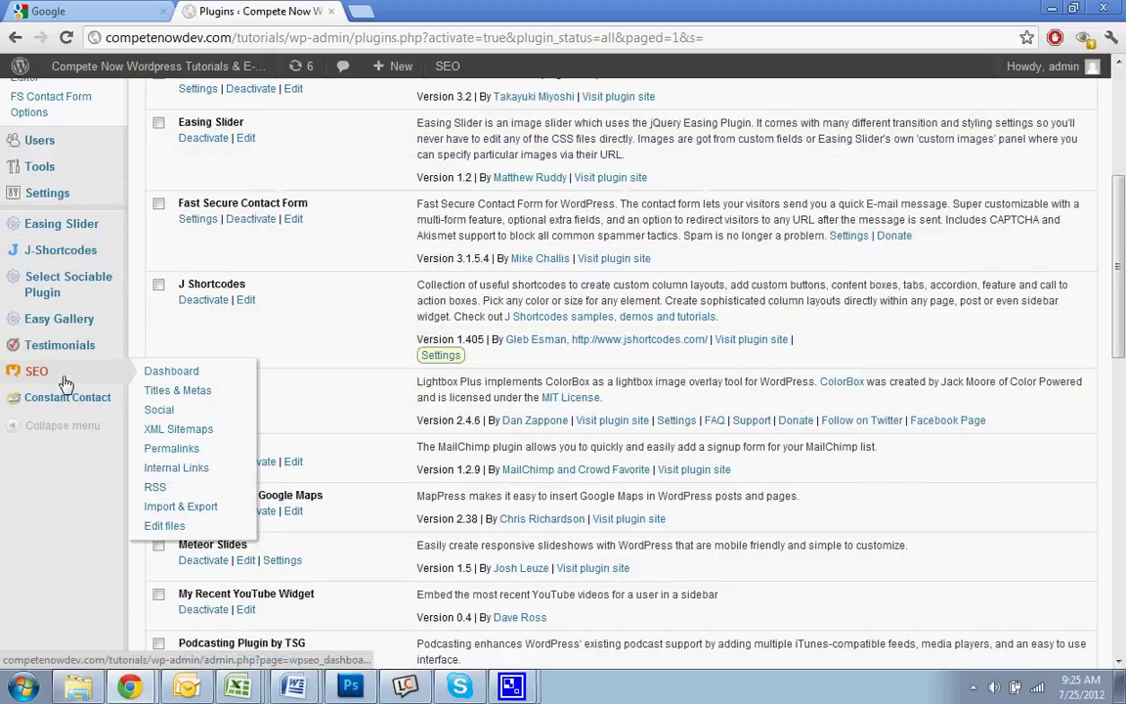
{"action": "left_click", "coordinate": [157, 371]}
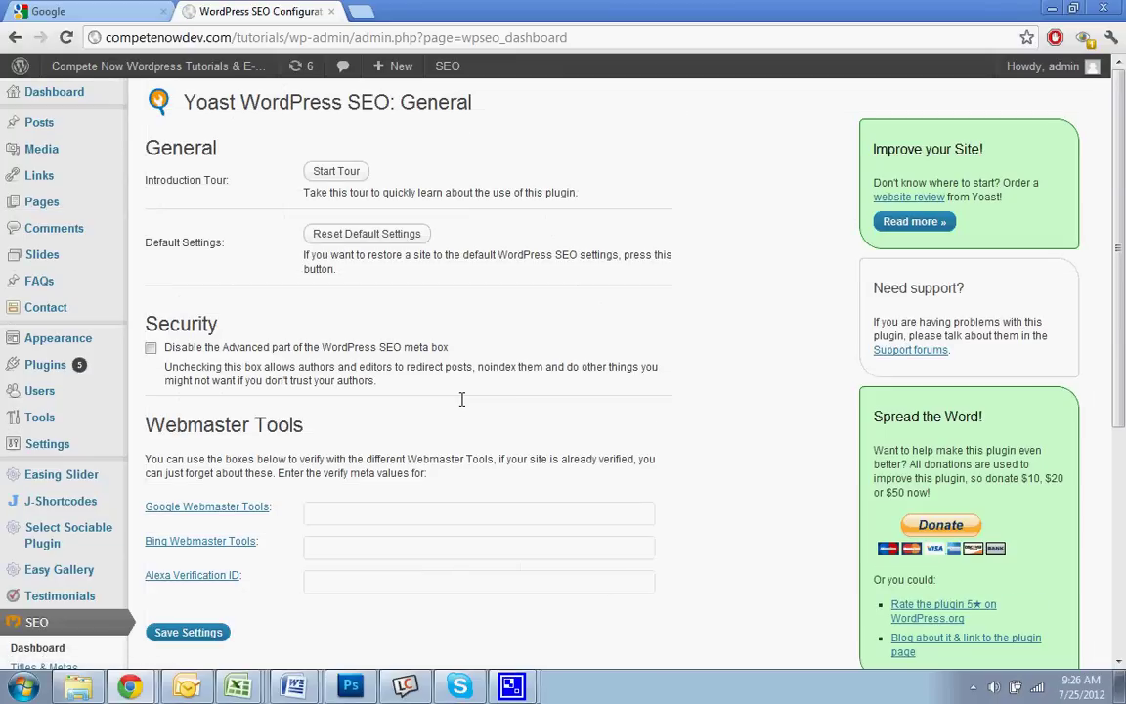
{"action": "left_click", "coordinate": [311, 513]}
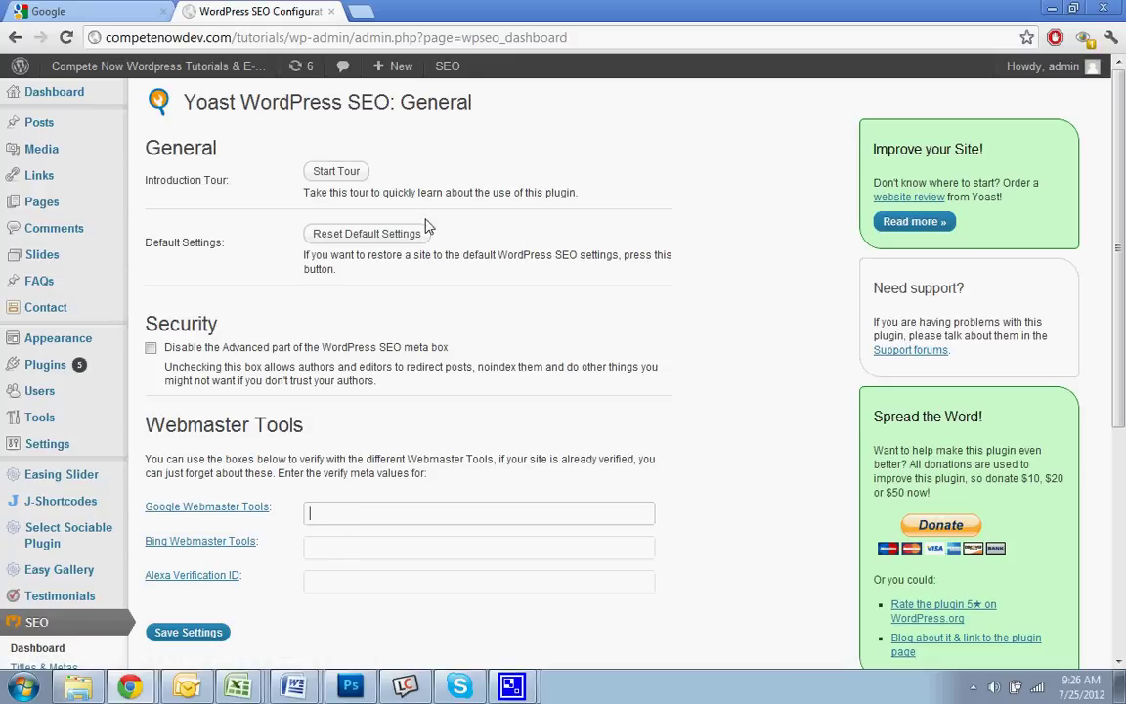
{"action": "scroll", "coordinate": [366, 382], "scroll_direction": "down", "scroll_amount": 1}
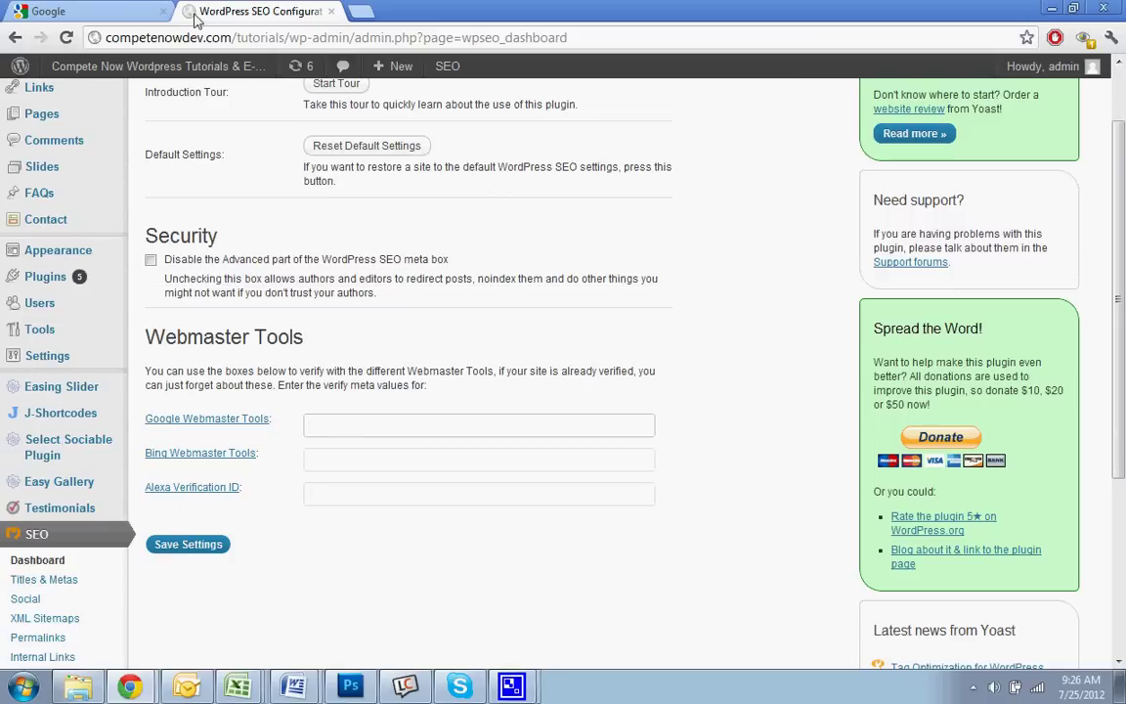
Switch to the open Google page and open Webmaster Tools from the account's list of products
{"action": "left_click", "coordinate": [147, 12]}
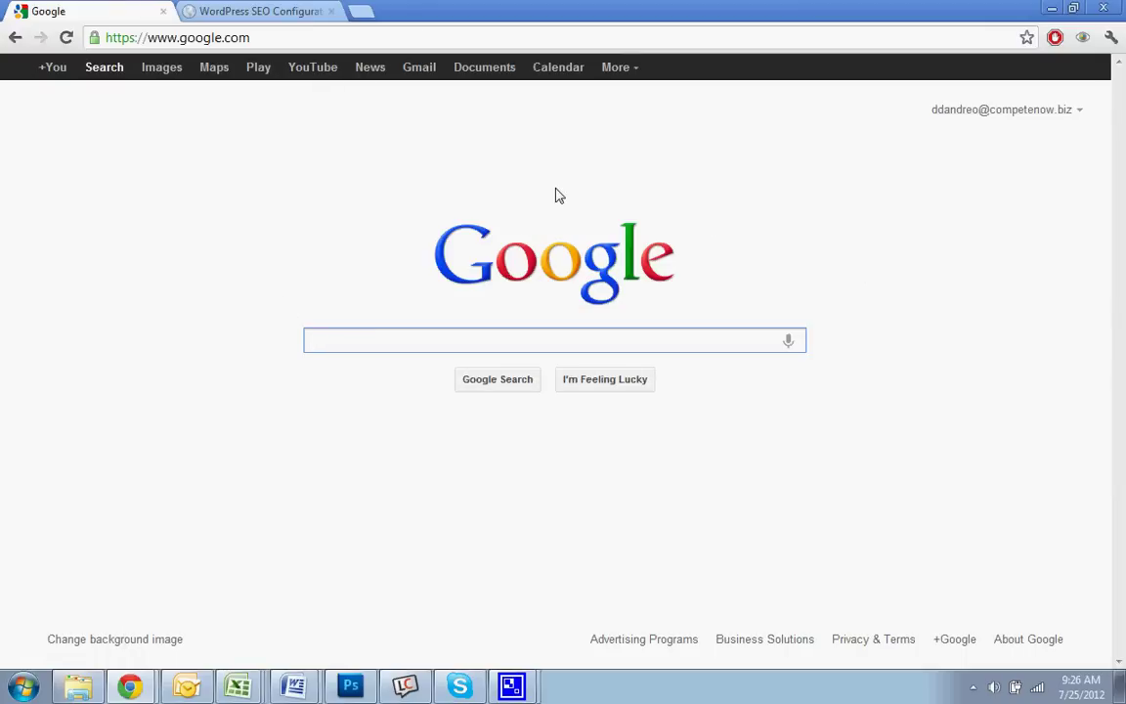
{"action": "left_click", "coordinate": [1008, 113]}
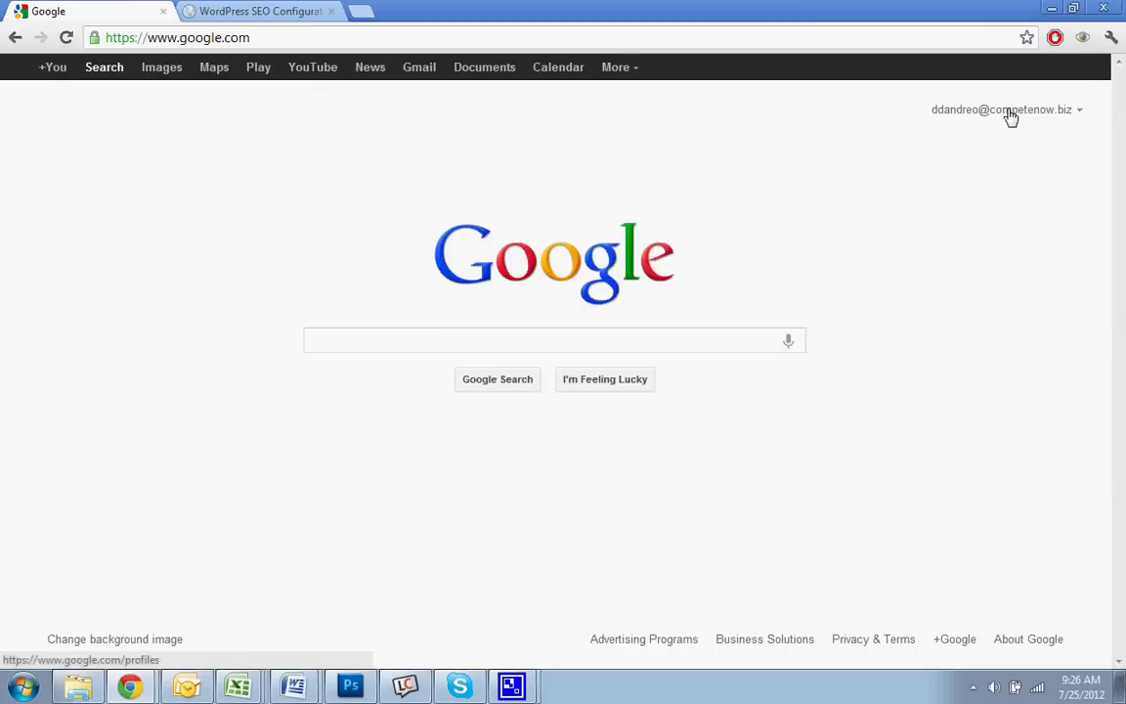
{"action": "left_click", "coordinate": [901, 200]}
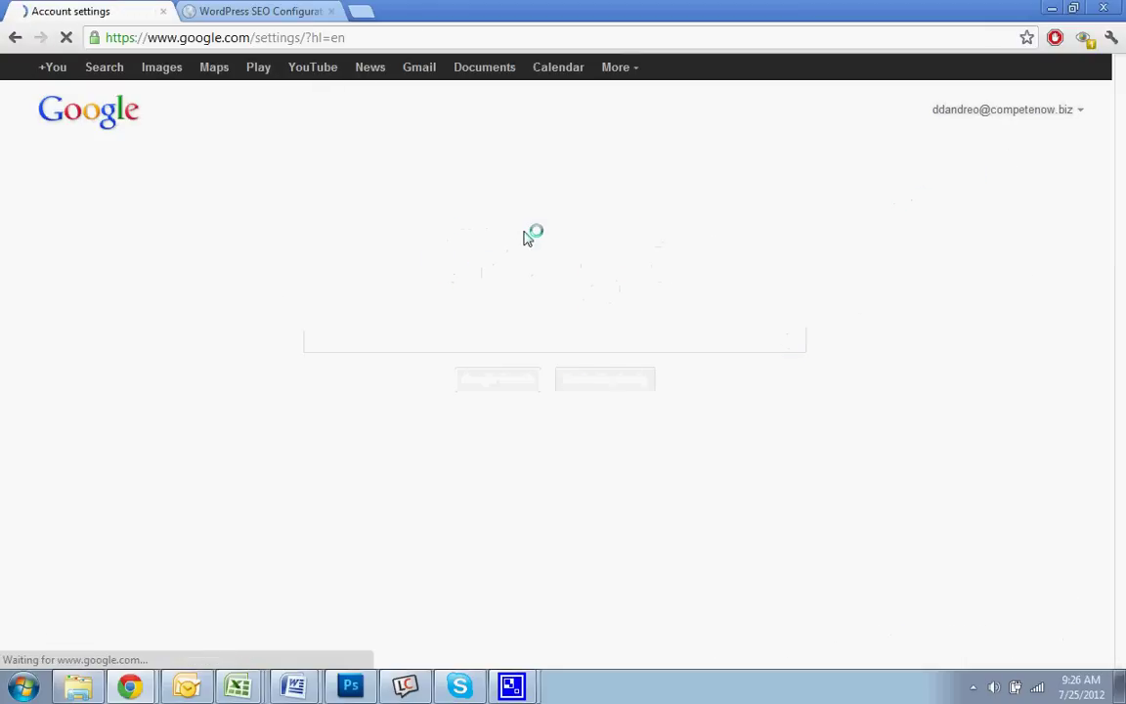
{"action": "left_click", "coordinate": [43, 291]}
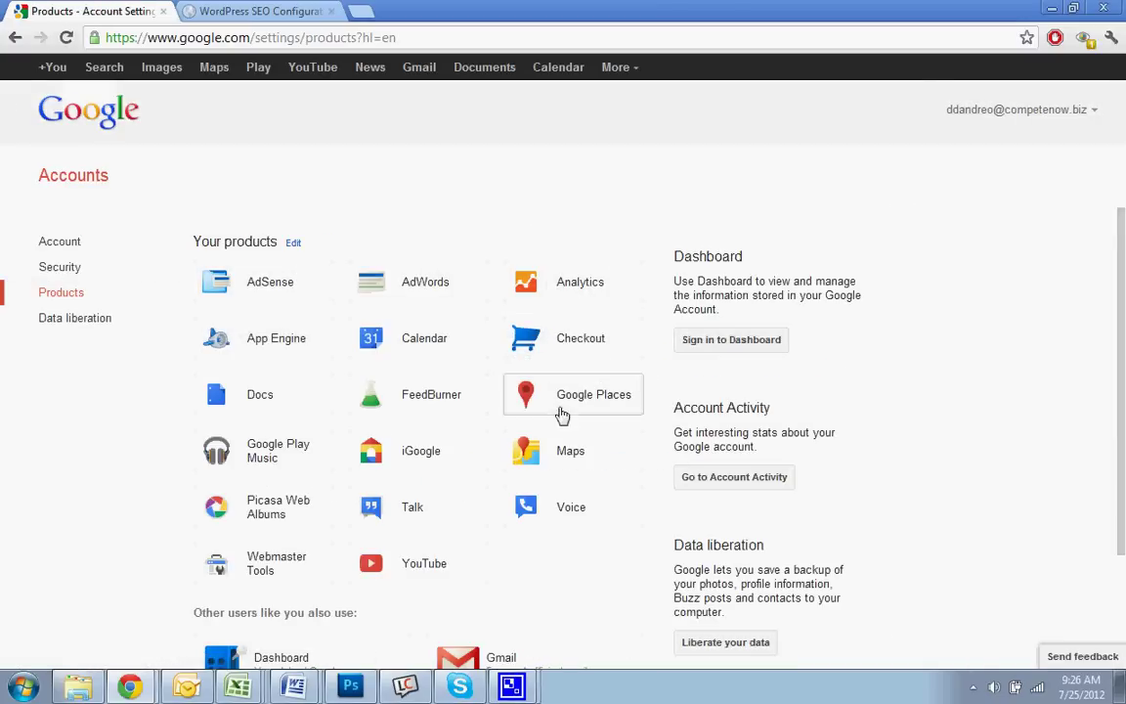
{"action": "left_click", "coordinate": [274, 558]}
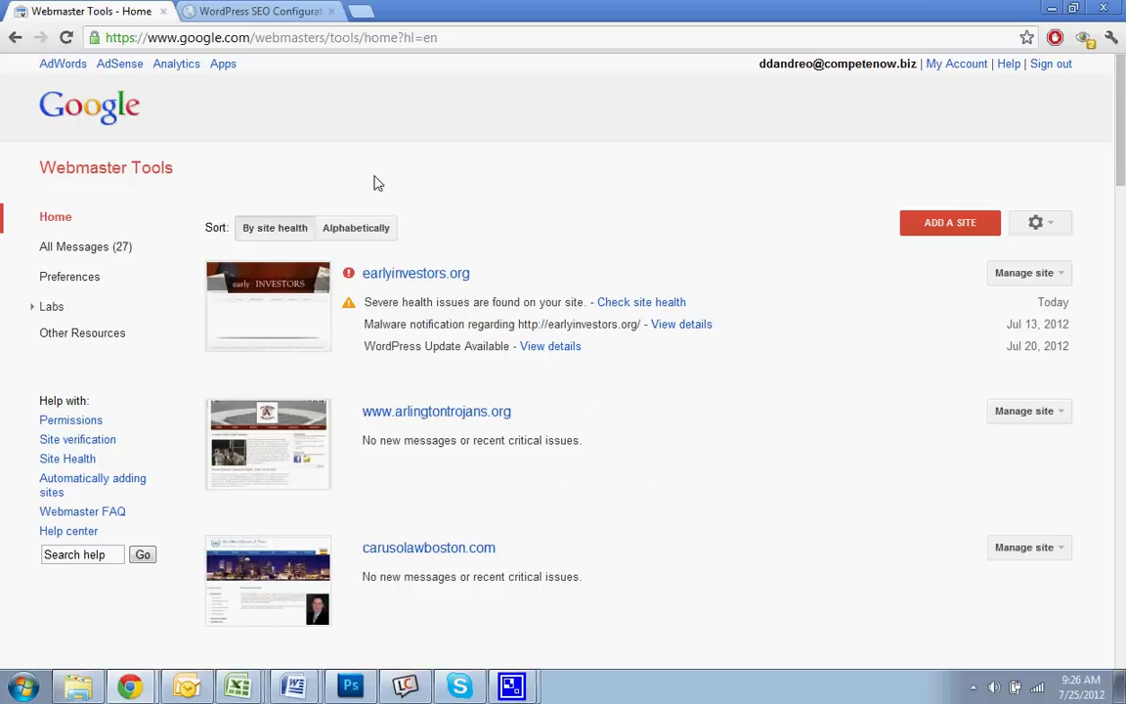
{"action": "scroll", "coordinate": [659, 342], "scroll_direction": "down", "scroll_amount": 20}
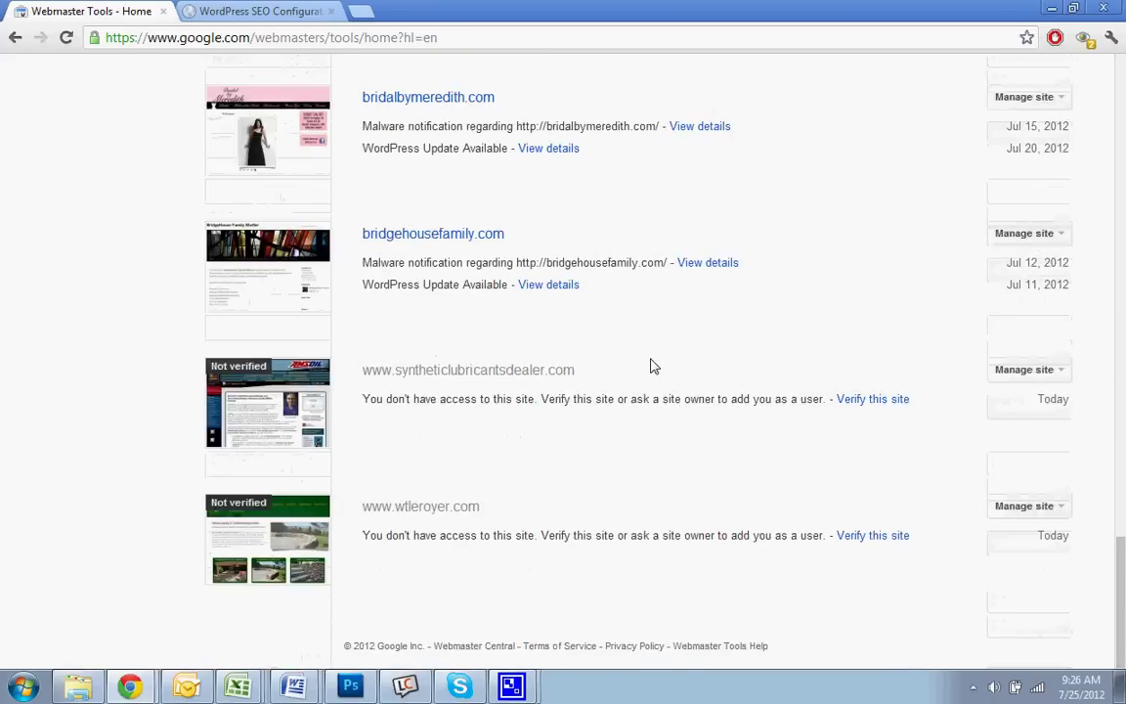
{"action": "scroll", "coordinate": [653, 367], "scroll_direction": "up", "scroll_amount": 20}
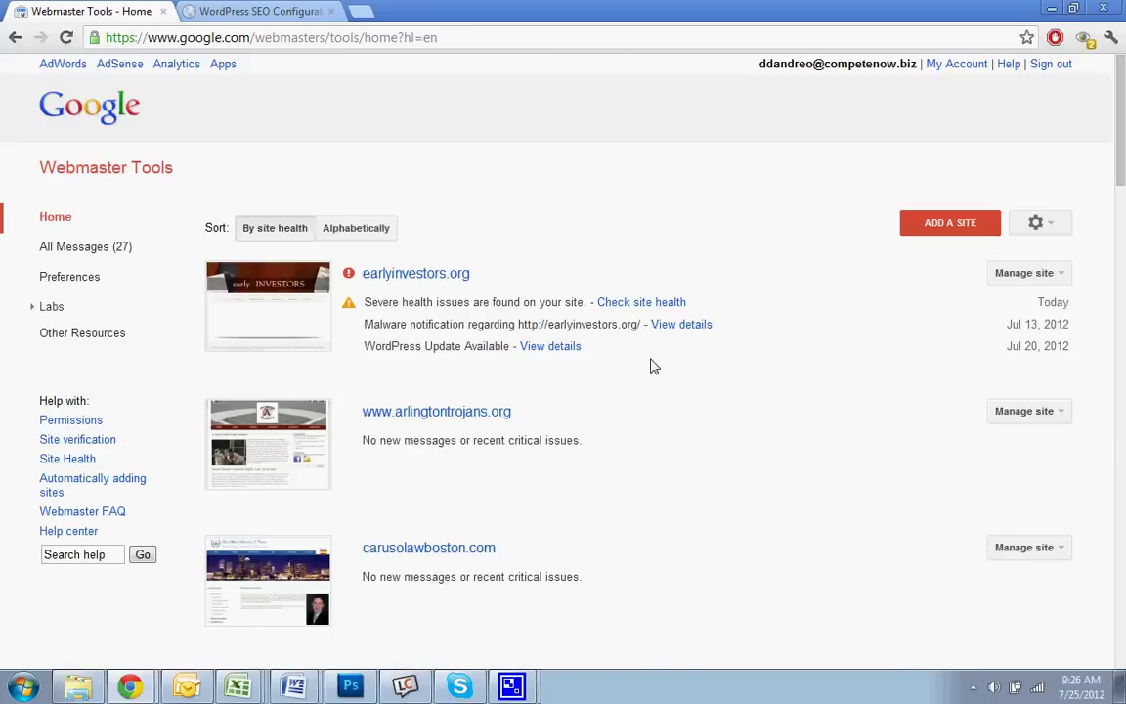
{"action": "left_click", "coordinate": [912, 224]}
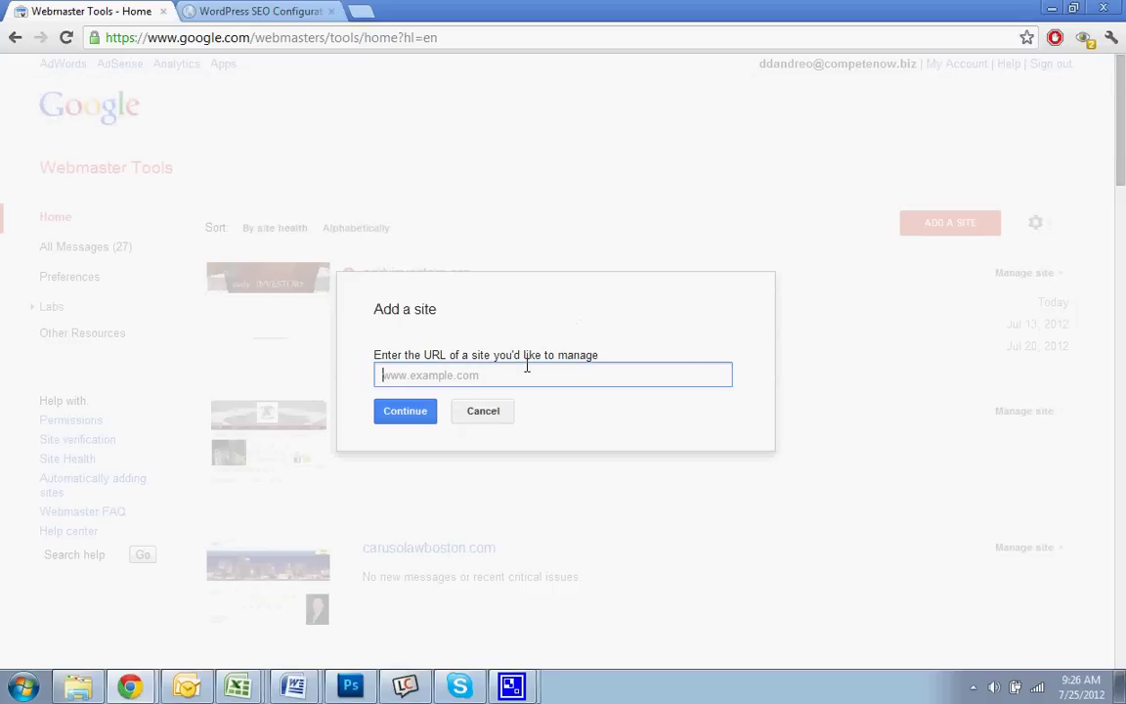
{"action": "type", "text": "www.competenowde"}
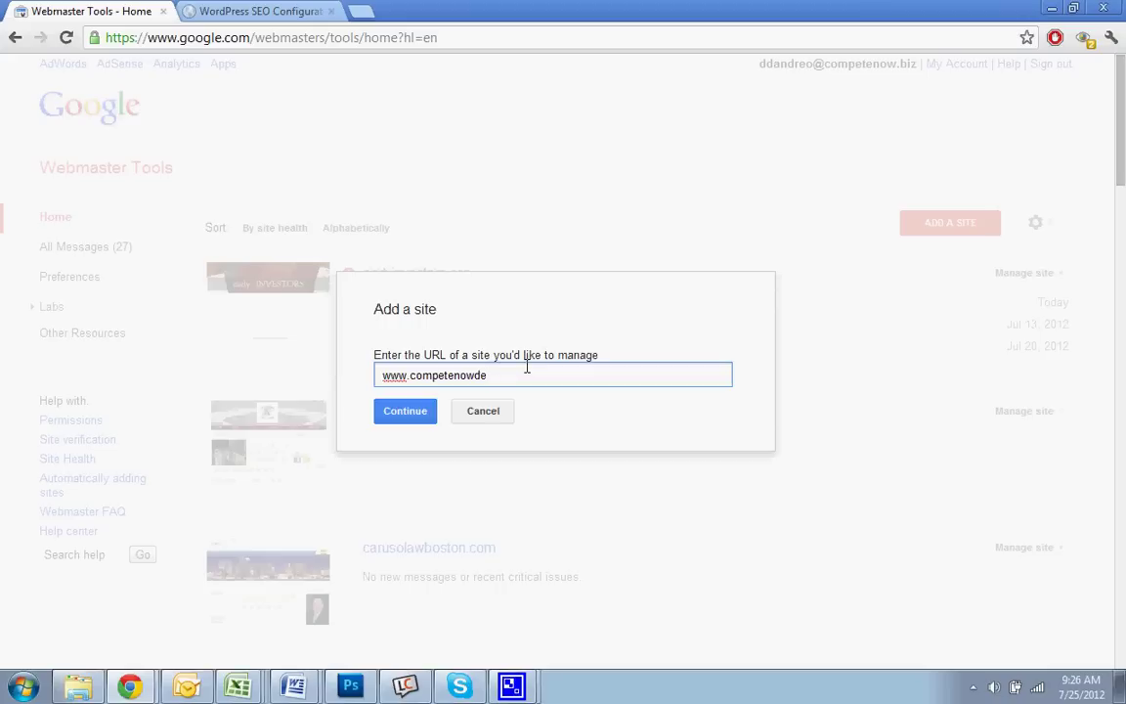
{"action": "type", "text": "v.com/tutorials"}
{"action": "left_click", "coordinate": [402, 417]}
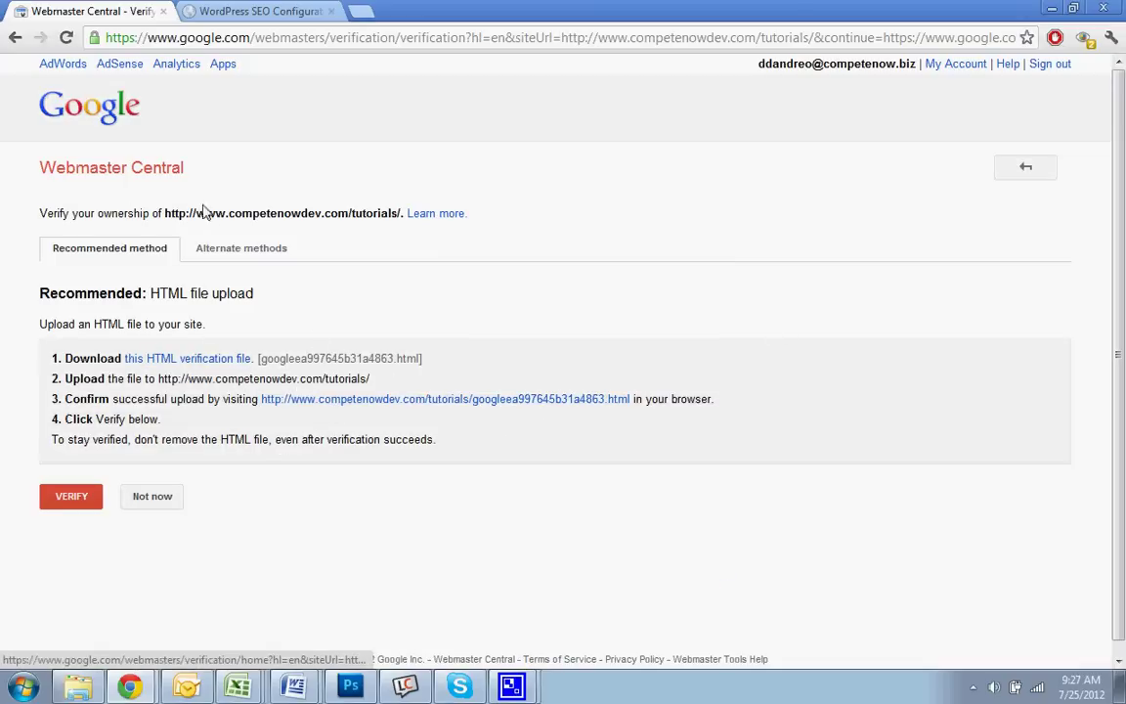
Choose the HTML tag verification method and copy the verification code from the meta tag's content value
{"action": "left_click", "coordinate": [230, 251]}
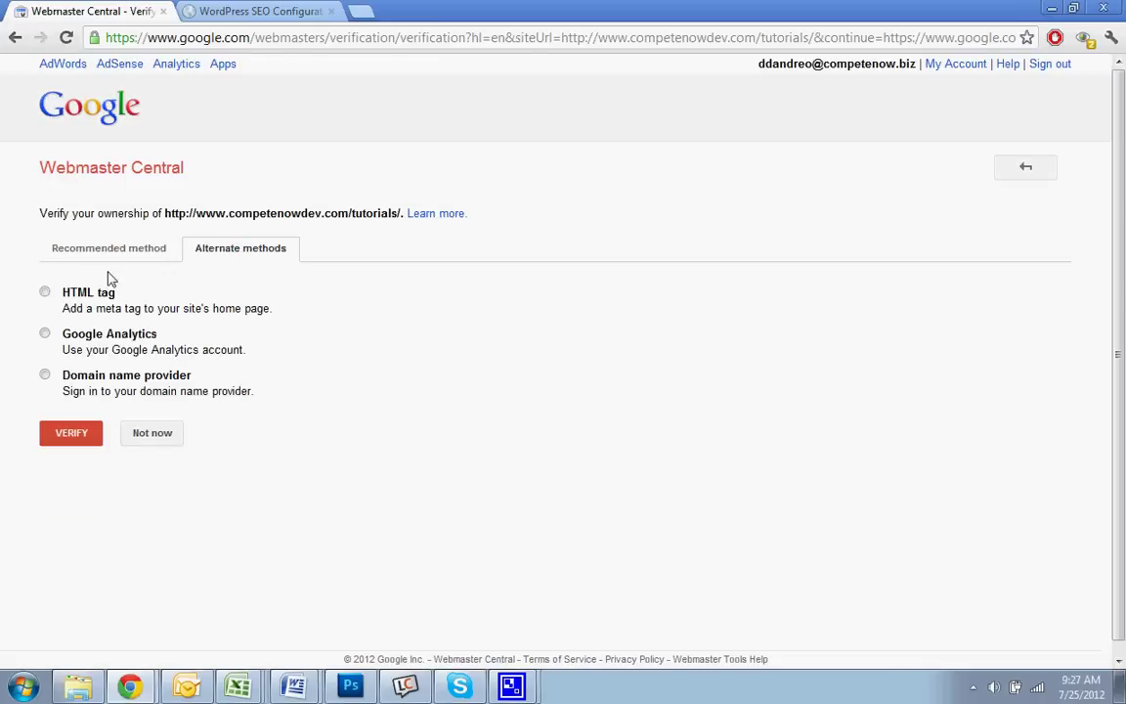
{"action": "left_click", "coordinate": [46, 293]}
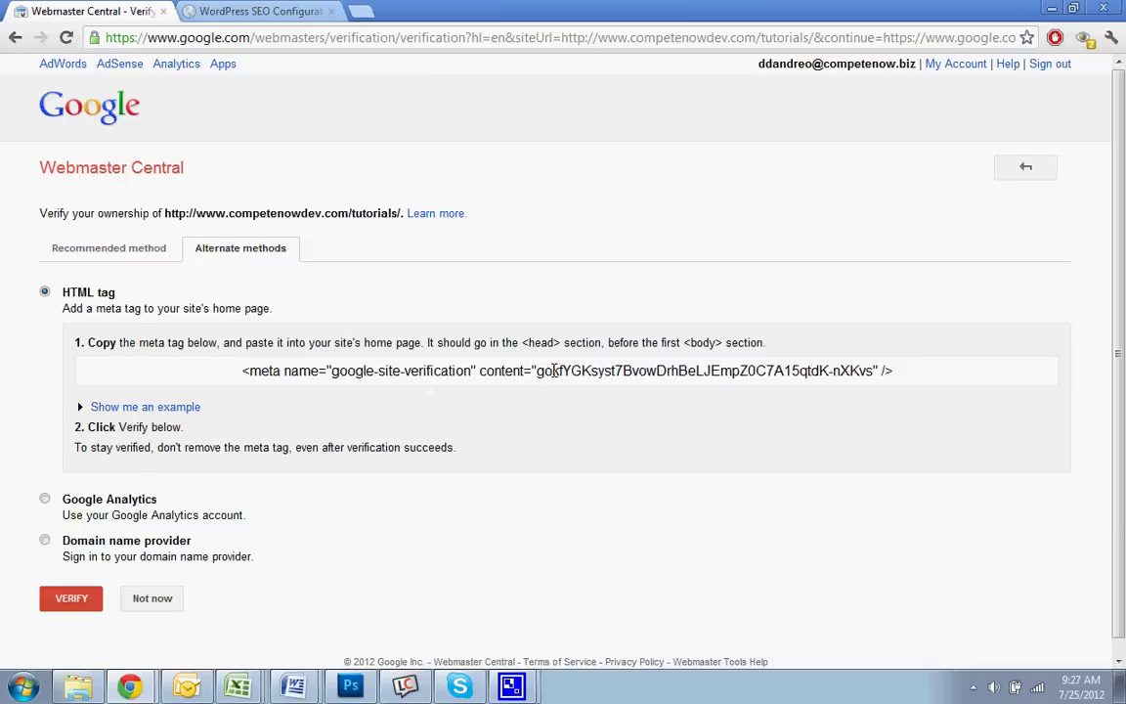
{"action": "left_click_drag", "start_coordinate": [539, 374], "coordinate": [878, 363]}
{"action": "right_click", "coordinate": [857, 367]}
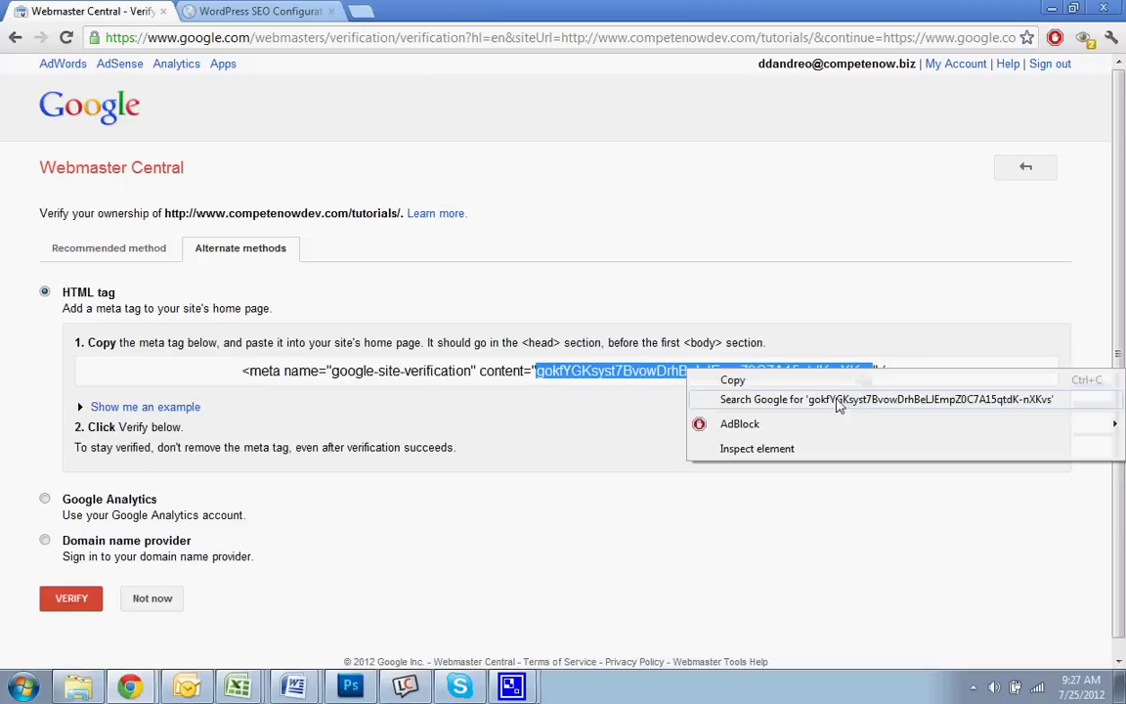
{"action": "left_click", "coordinate": [764, 389]}
Paste the verification code into the SEO plugin's Google Webmaster Tools field and save the settings
{"action": "left_click", "coordinate": [235, 11]}
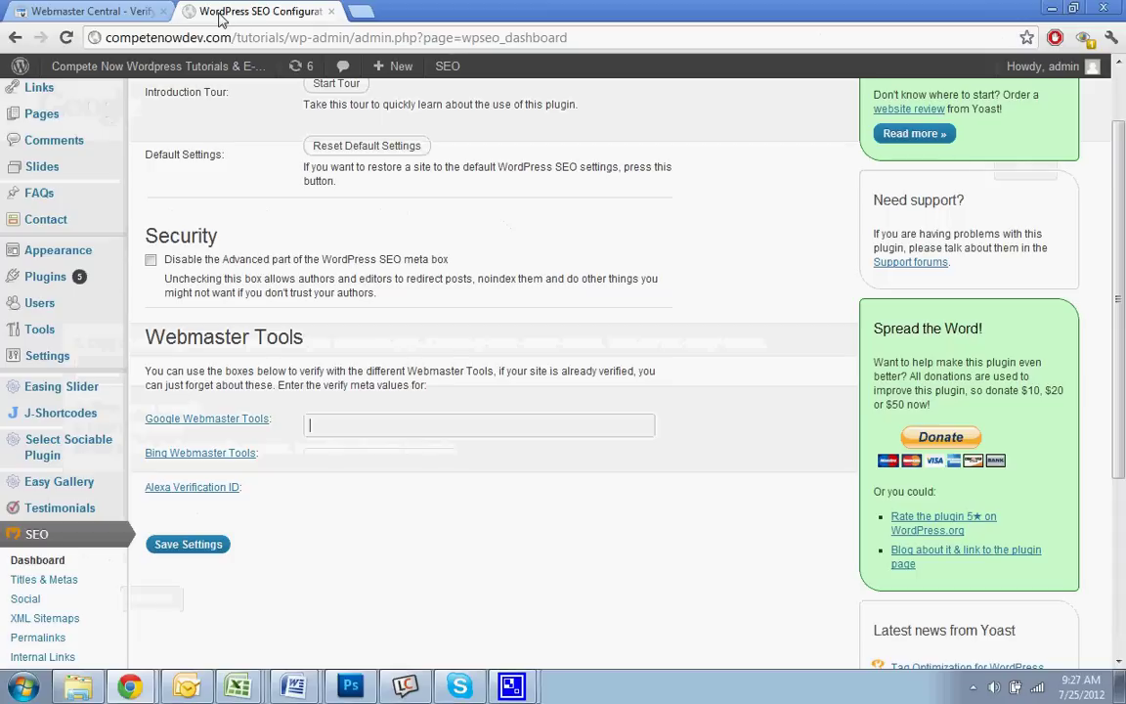
{"action": "right_click", "coordinate": [427, 424]}
{"action": "left_click", "coordinate": [459, 519]}
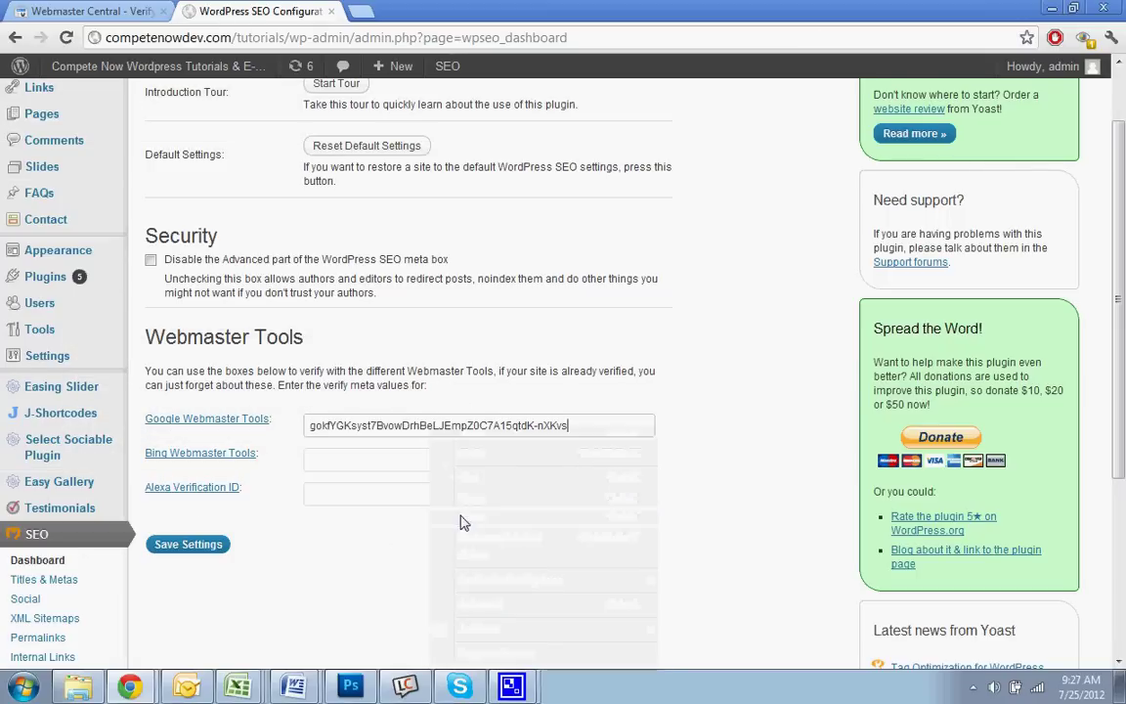
{"action": "left_click", "coordinate": [188, 544]}
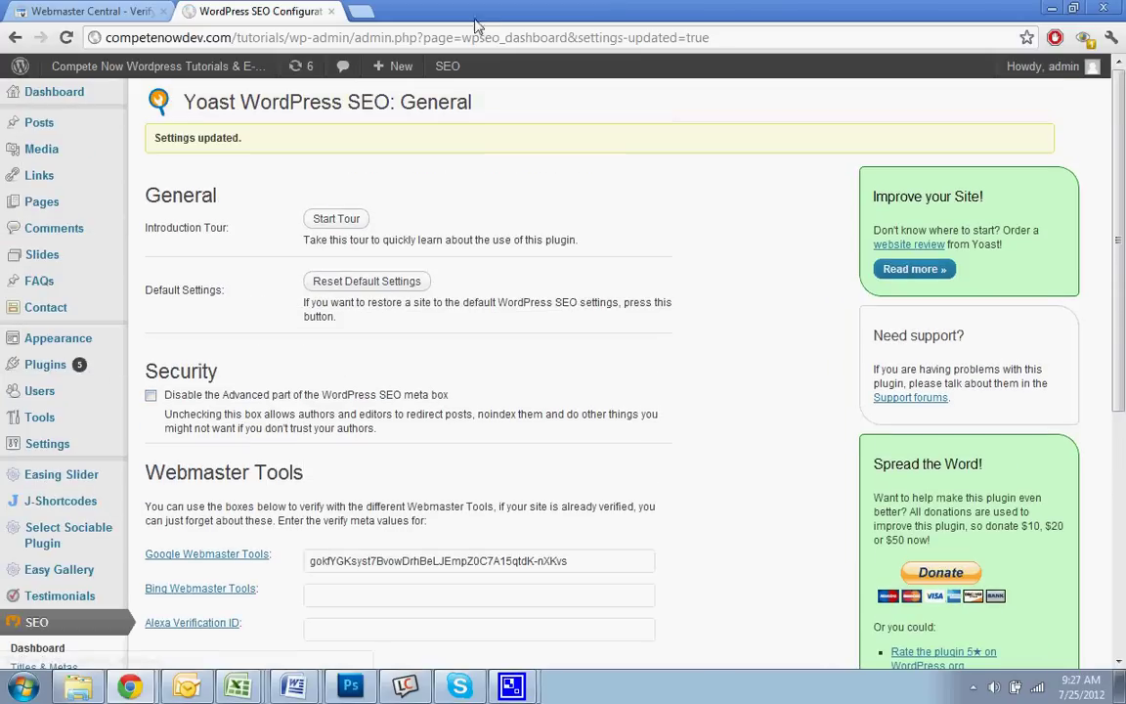
Return to the ownership verification page, verify the site and continue to its Webmaster Tools dashboard
{"action": "left_click", "coordinate": [88, 11]}
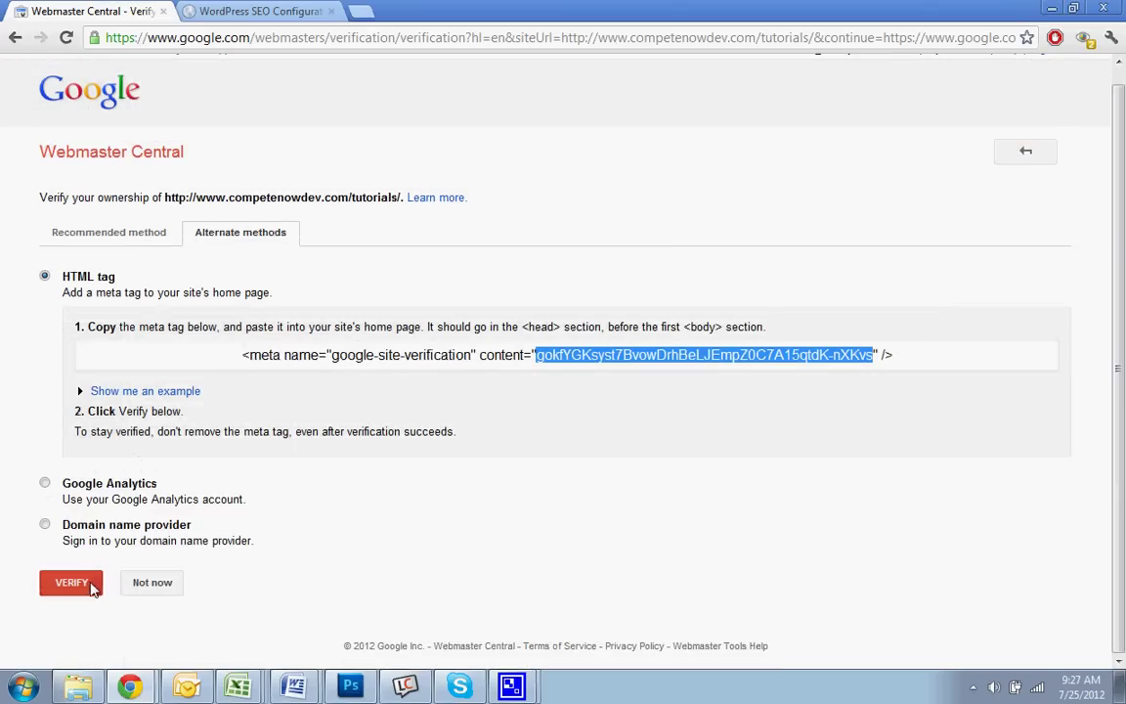
{"action": "left_click", "coordinate": [70, 582]}
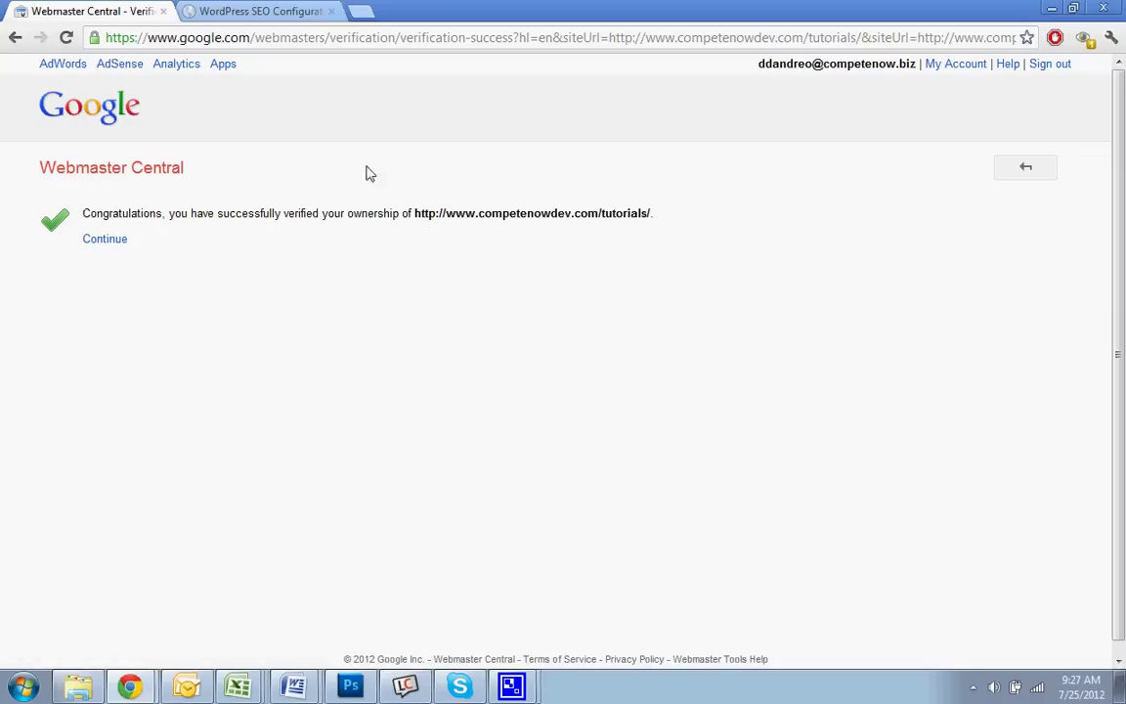
{"action": "left_click", "coordinate": [108, 241]}
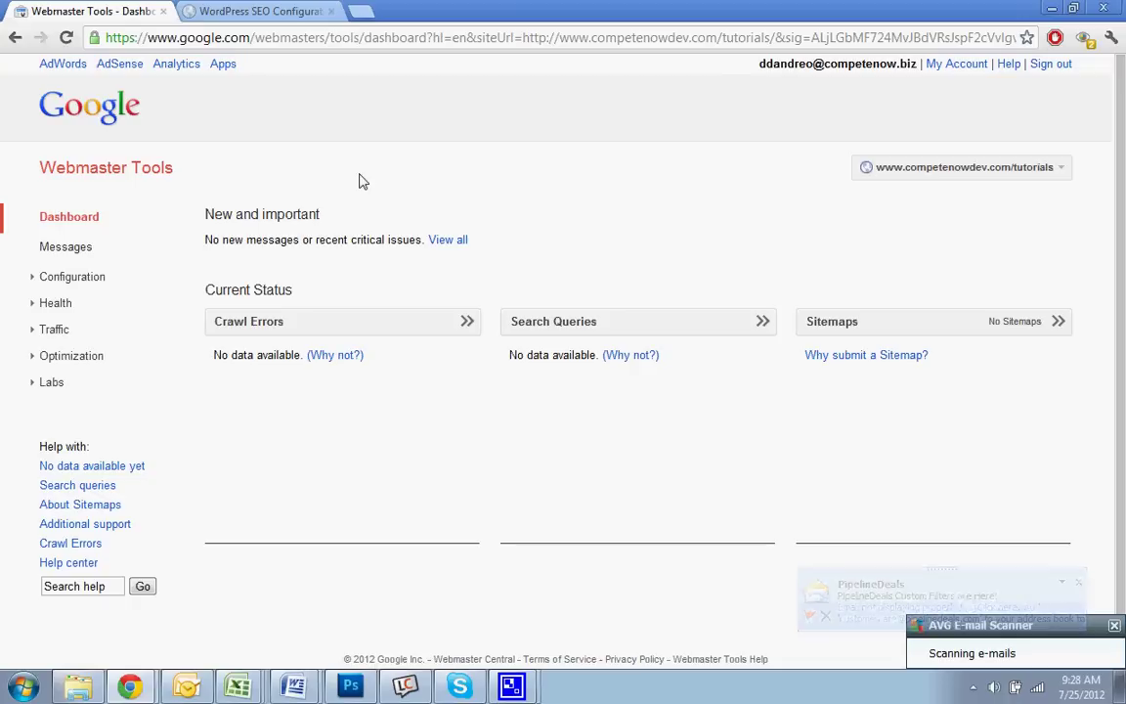
Switch back to the WordPress admin and open the SEO plugin's XML Sitemaps settings
{"action": "left_click", "coordinate": [282, 11]}
{"action": "scroll", "coordinate": [391, 374], "scroll_direction": "down", "scroll_amount": 3}
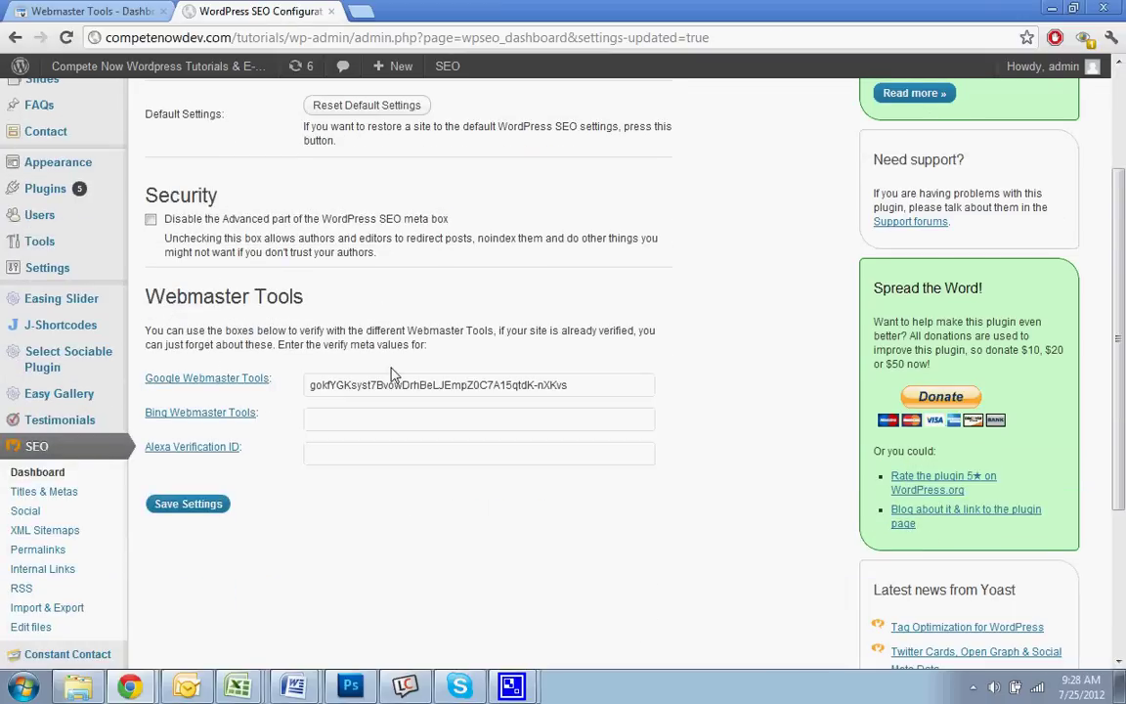
{"action": "scroll", "coordinate": [411, 420], "scroll_direction": "down", "scroll_amount": 1}
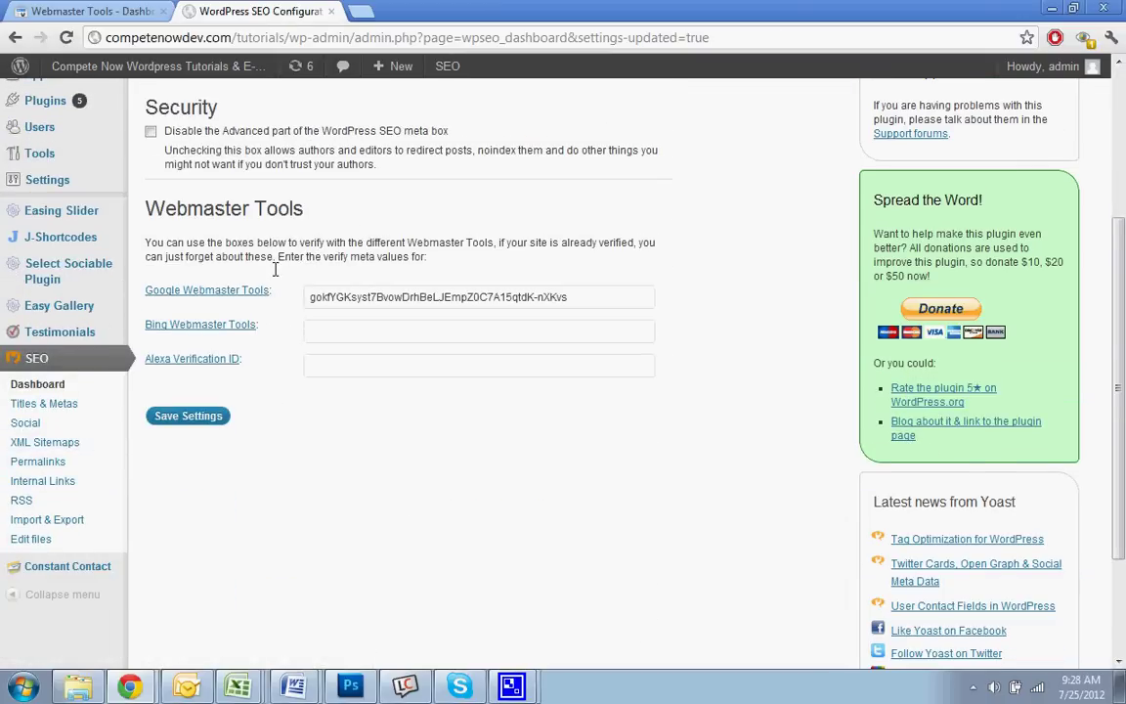
{"action": "left_click", "coordinate": [35, 453]}
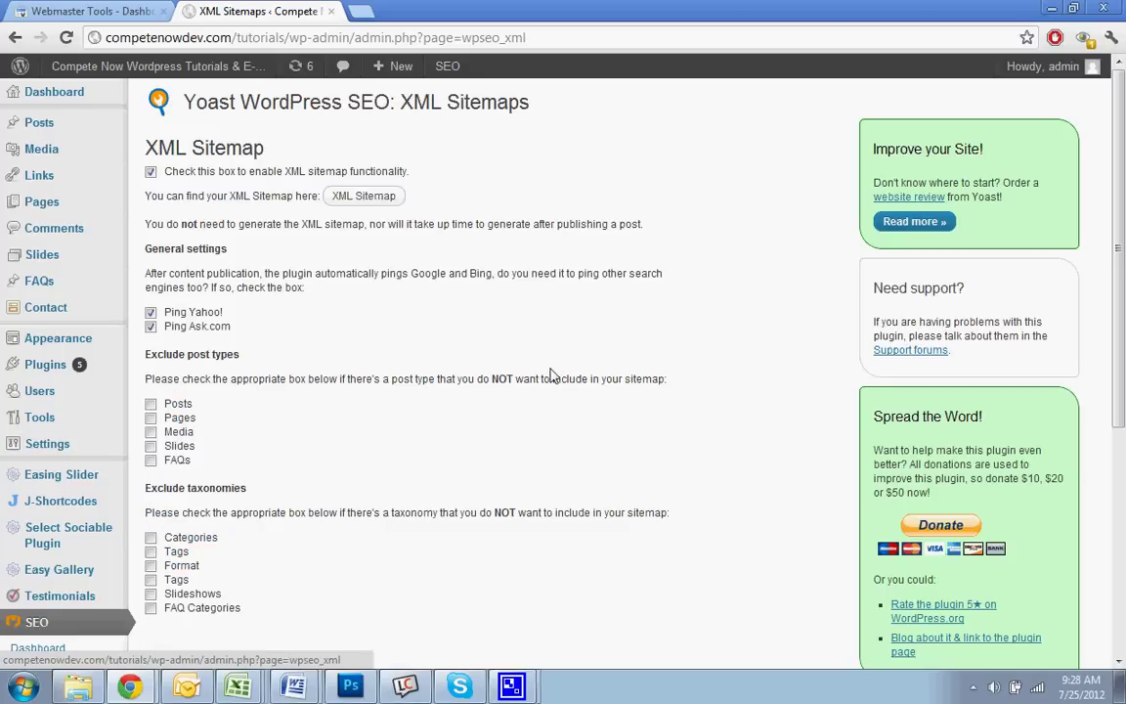
Review the post type and taxonomy exclusions, and open the post sitemap from the generated XML sitemap index
{"action": "scroll", "coordinate": [550, 376], "scroll_direction": "down", "scroll_amount": 1}
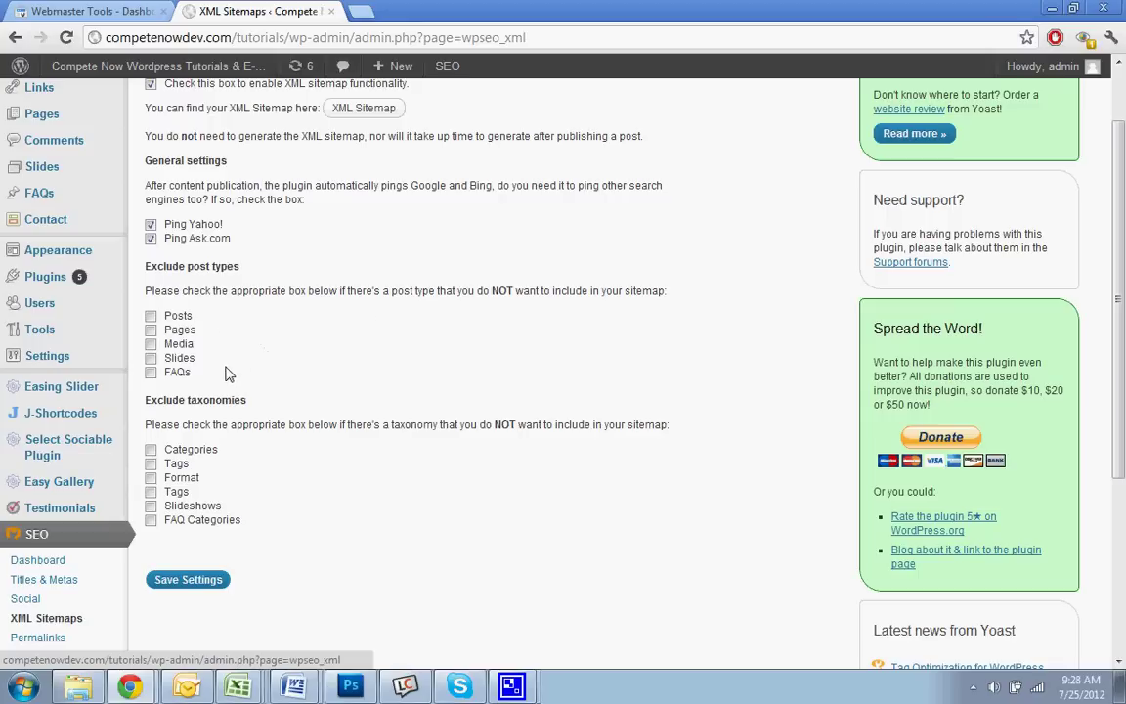
{"action": "left_click_drag", "start_coordinate": [224, 373], "coordinate": [217, 276]}
{"action": "left_click", "coordinate": [288, 322]}
{"action": "scroll", "coordinate": [337, 456], "scroll_direction": "down", "scroll_amount": 1}
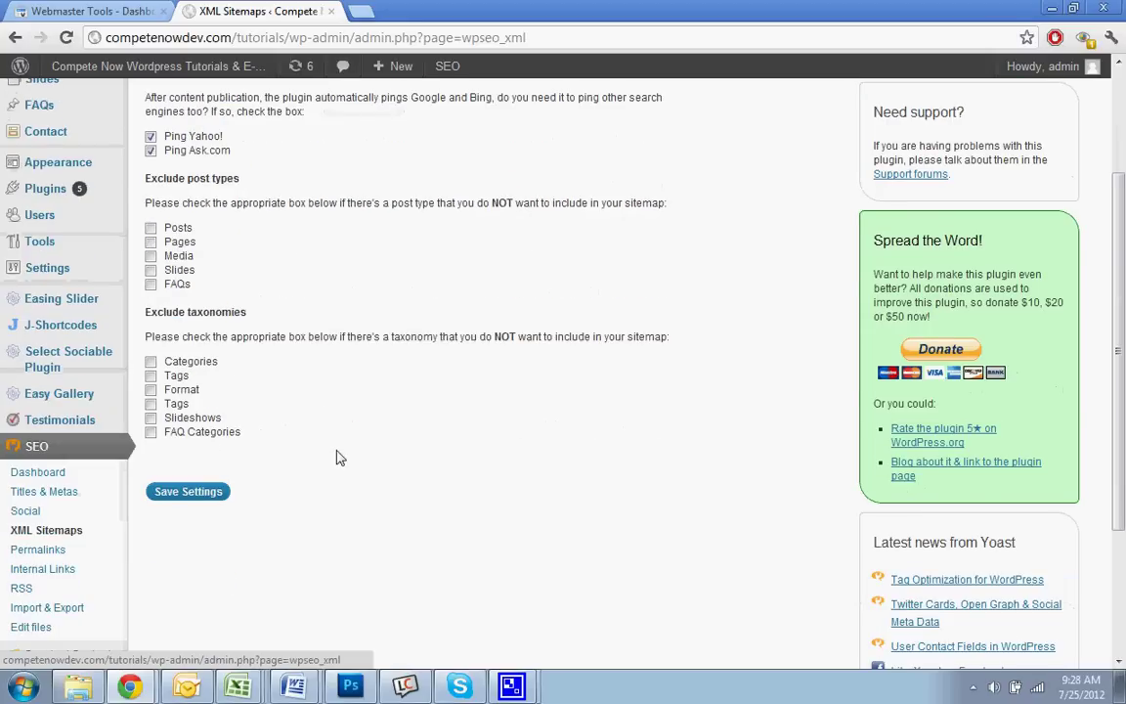
{"action": "scroll", "coordinate": [338, 455], "scroll_direction": "up", "scroll_amount": 2}
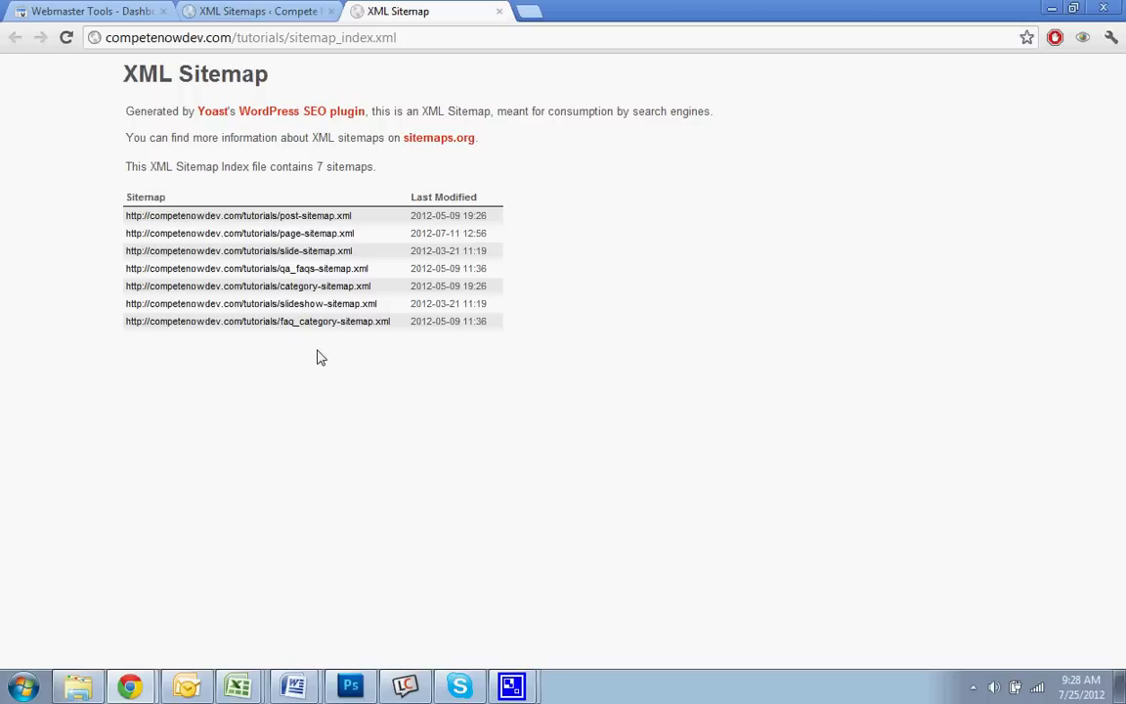
{"action": "left_click", "coordinate": [303, 221]}
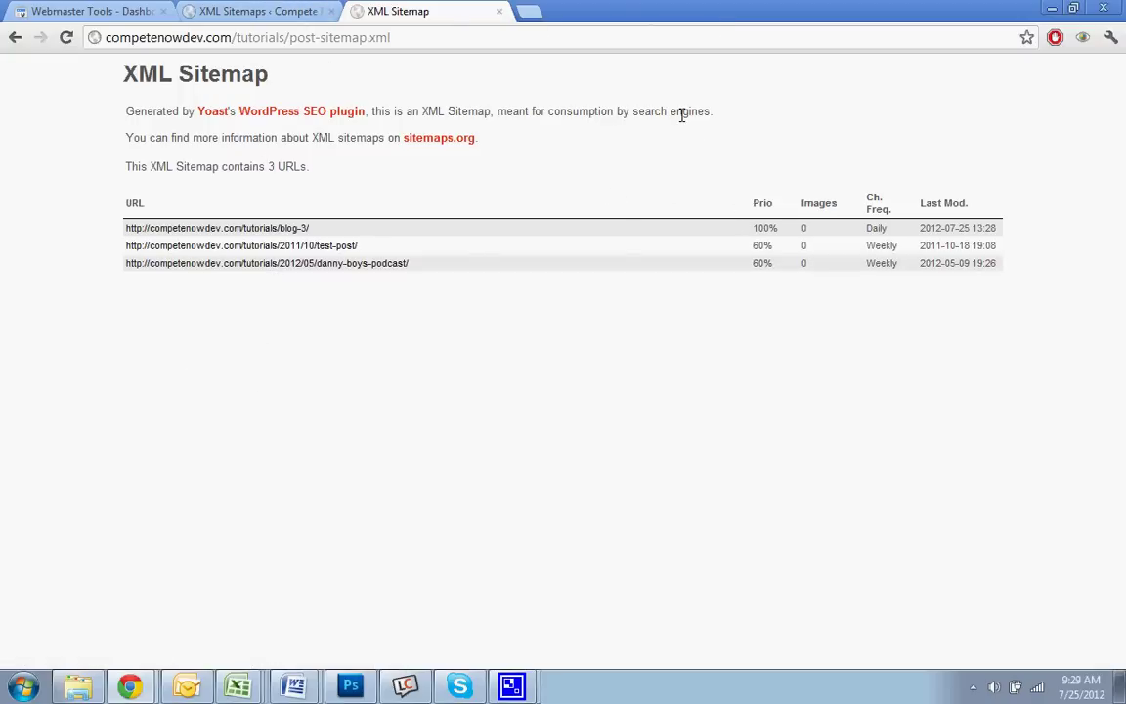
Switch back to the Webmaster Tools dashboard of the tutorials site, moving its browser tab behind the XML Sitemaps settings
{"action": "left_click", "coordinate": [276, 10]}
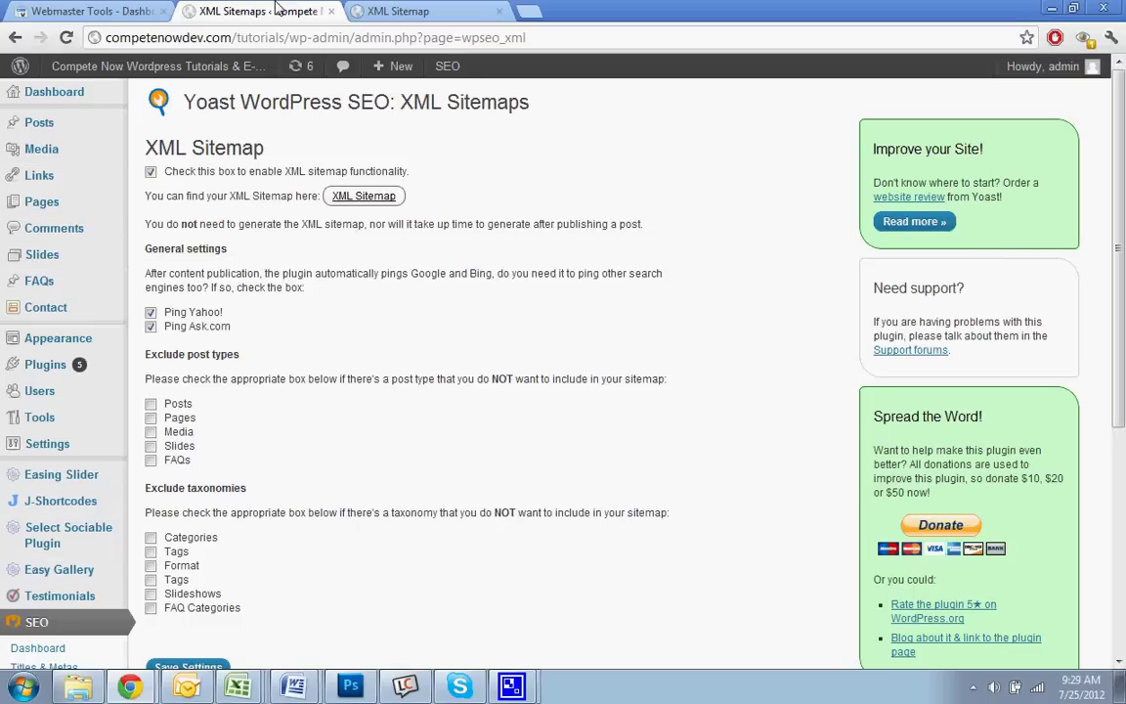
{"action": "left_click_drag", "start_coordinate": [88, 10], "coordinate": [252, 9]}
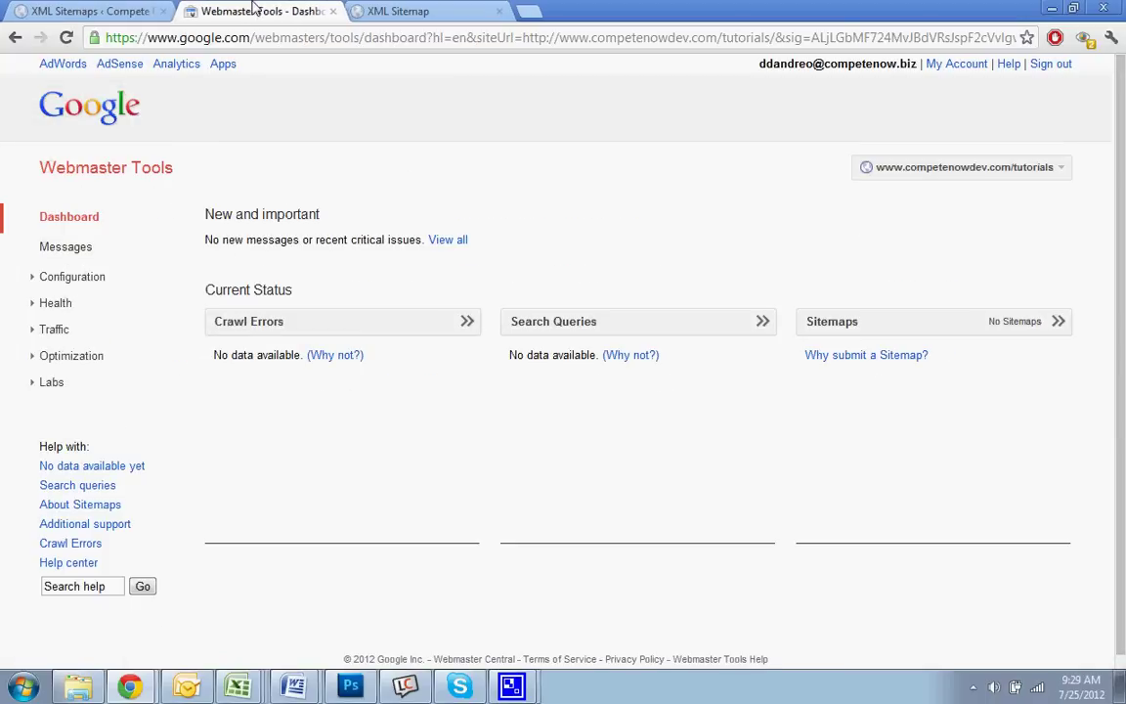
{"action": "left_click", "coordinate": [78, 277]}
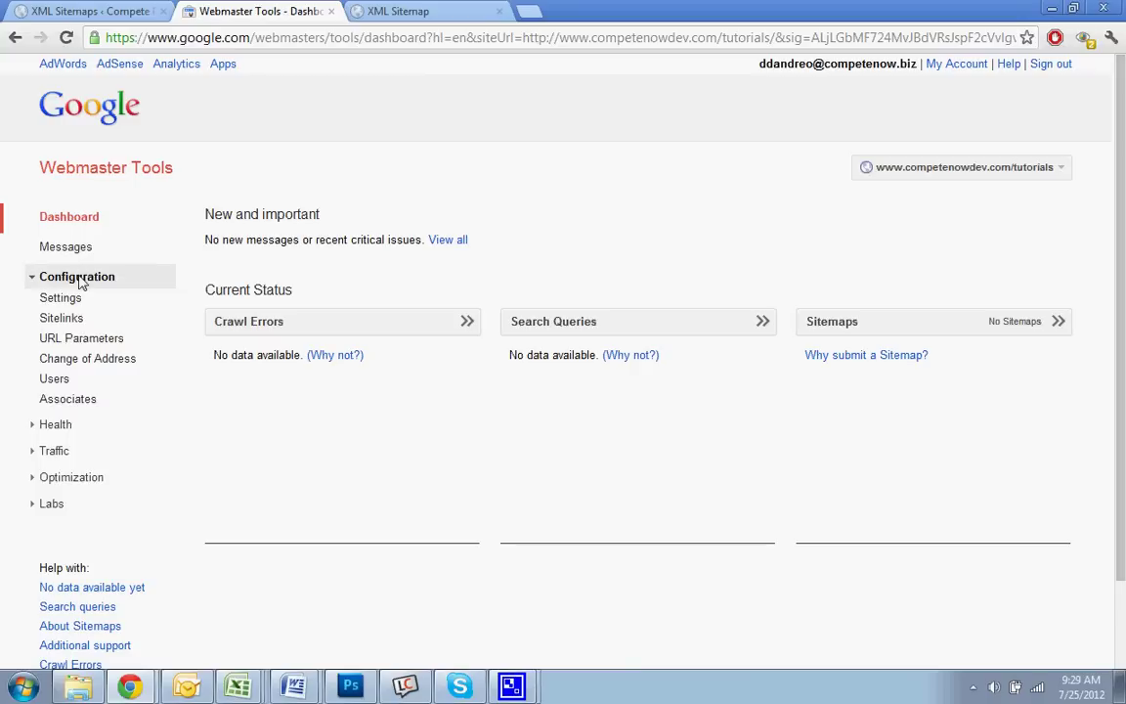
{"action": "left_click", "coordinate": [69, 321]}
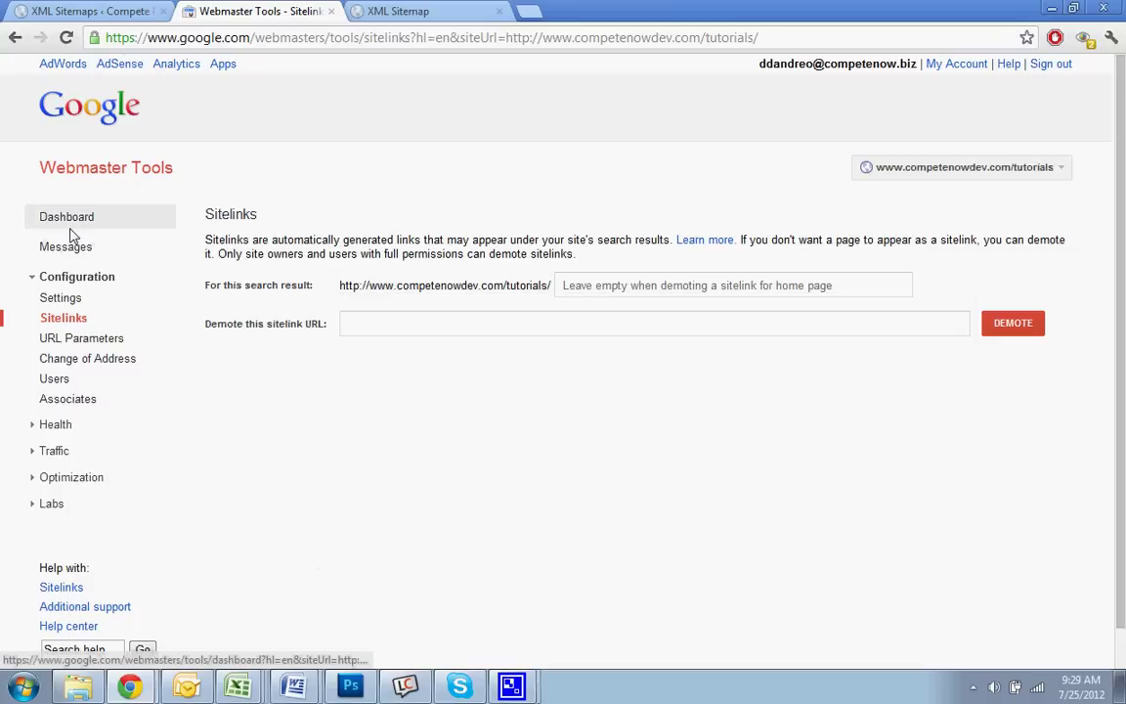
{"action": "left_click", "coordinate": [70, 228]}
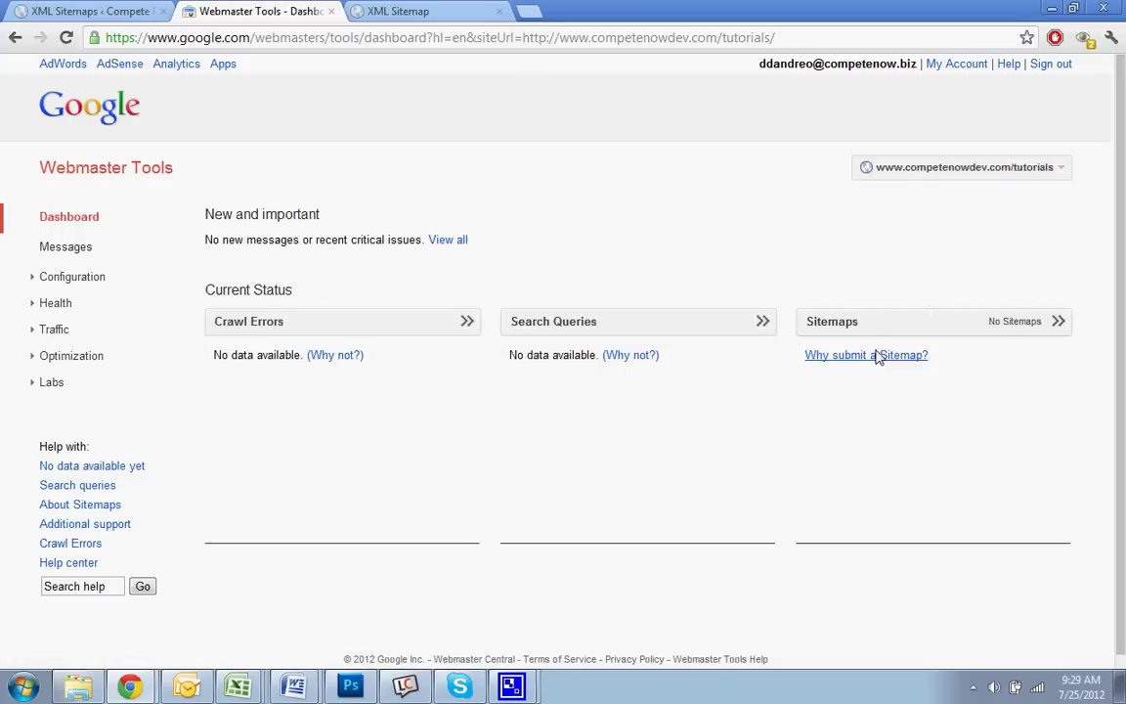
Start adding a sitemap in the site's Sitemaps list and copy the file name post-sitemap.xml from the post sitemap's address
{"action": "left_click", "coordinate": [1027, 324]}
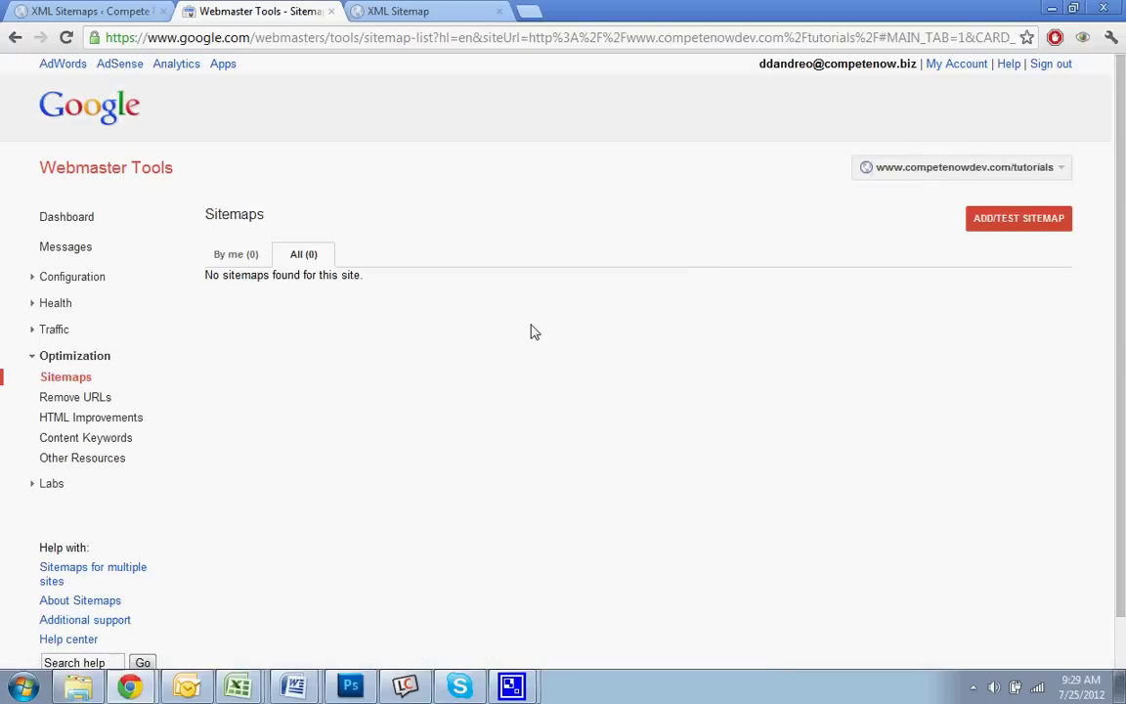
{"action": "left_click", "coordinate": [1008, 217]}
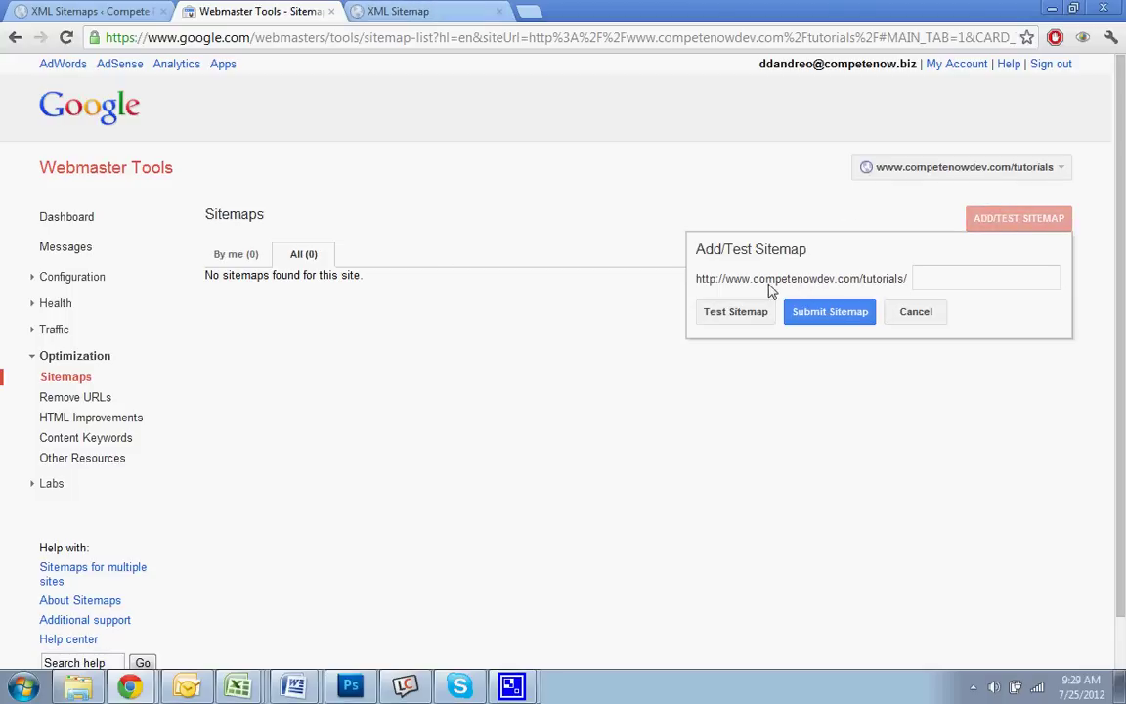
{"action": "left_click", "coordinate": [419, 11]}
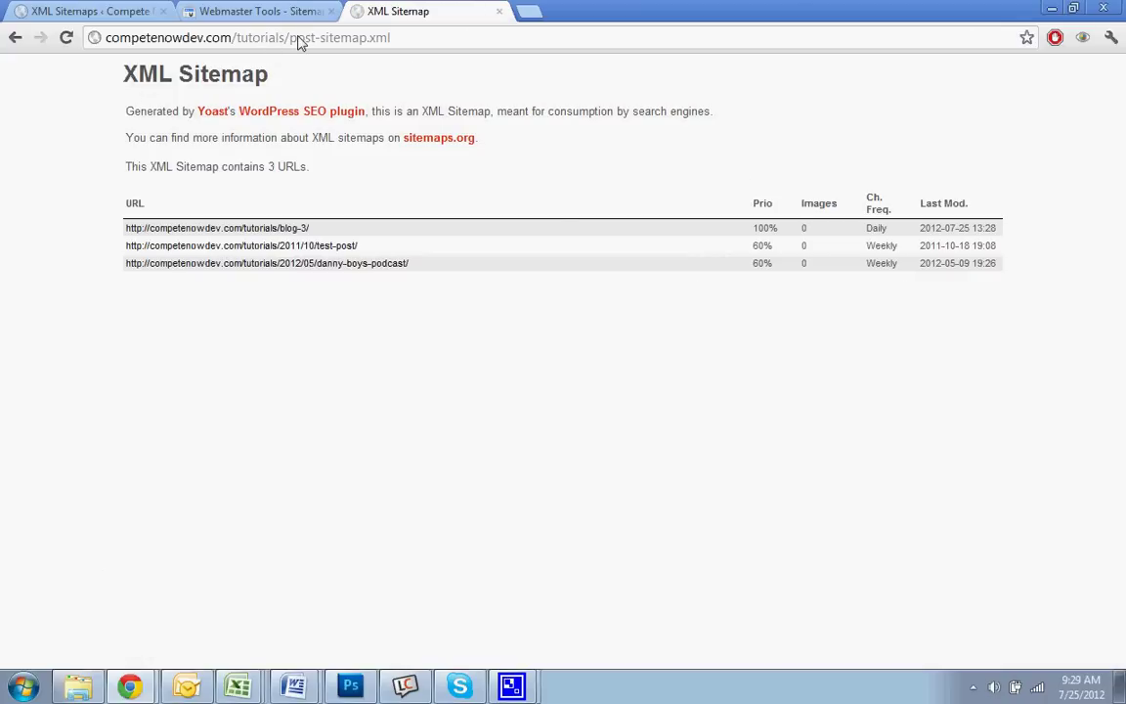
{"action": "left_click_drag", "start_coordinate": [291, 41], "coordinate": [410, 54]}
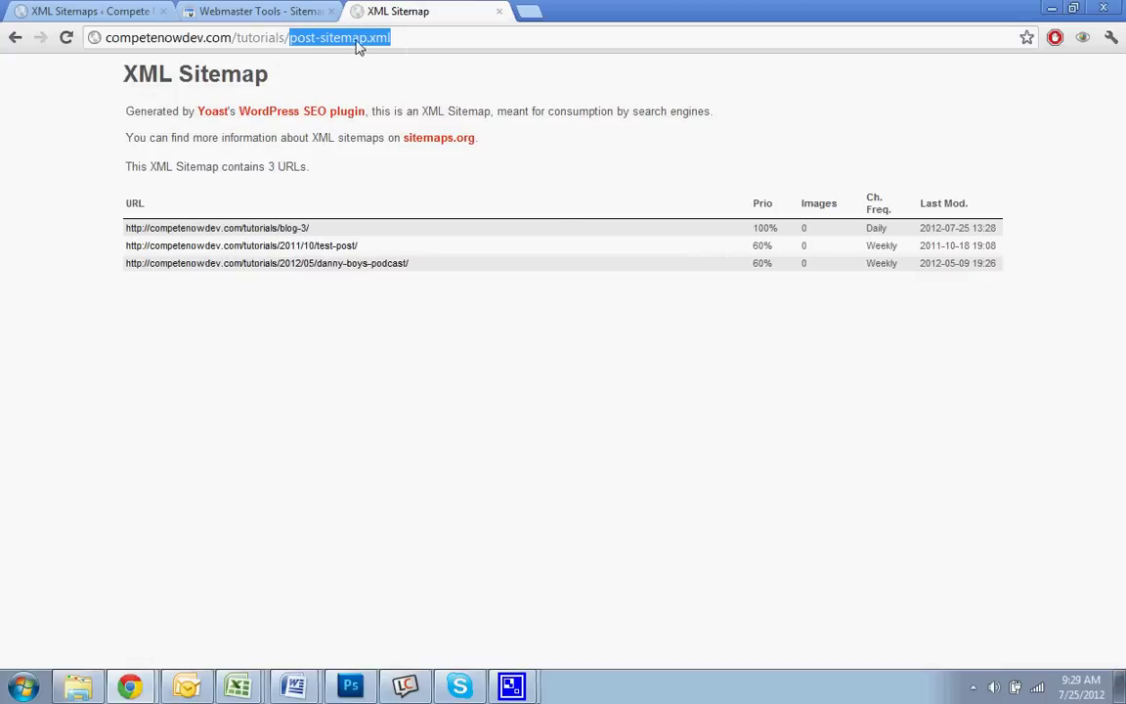
{"action": "right_click", "coordinate": [359, 47]}
{"action": "left_click", "coordinate": [384, 97]}
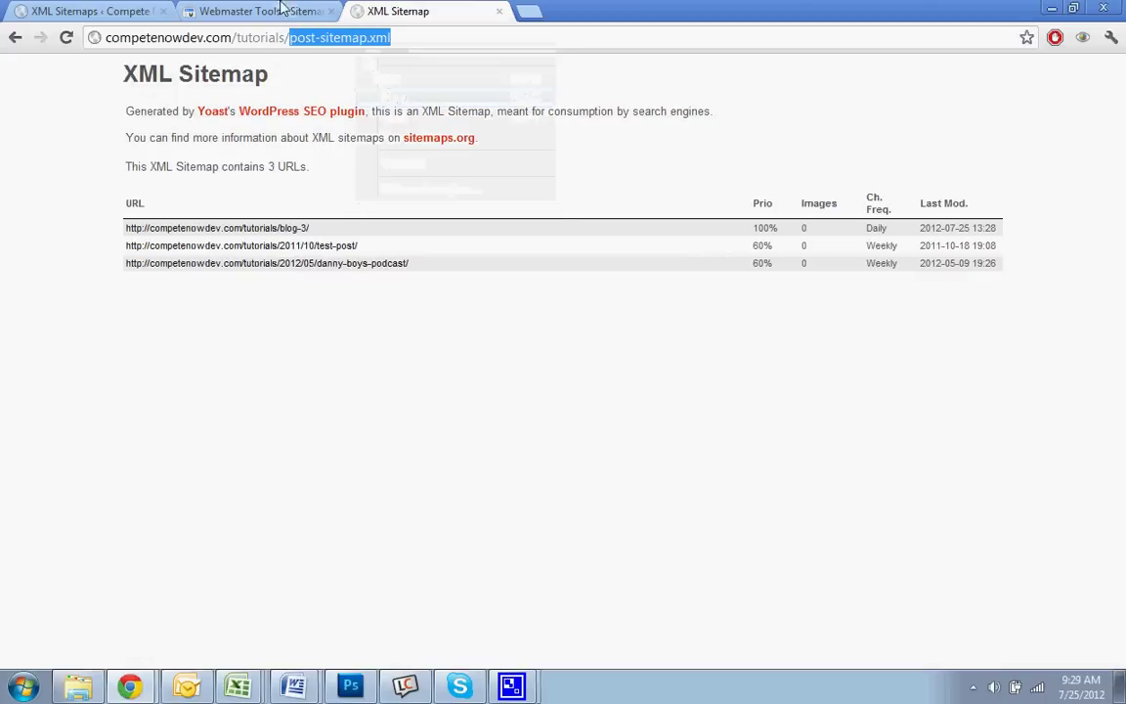
Paste post-sitemap.xml as the sitemap path in Webmaster Tools and submit it
{"action": "left_click", "coordinate": [282, 10]}
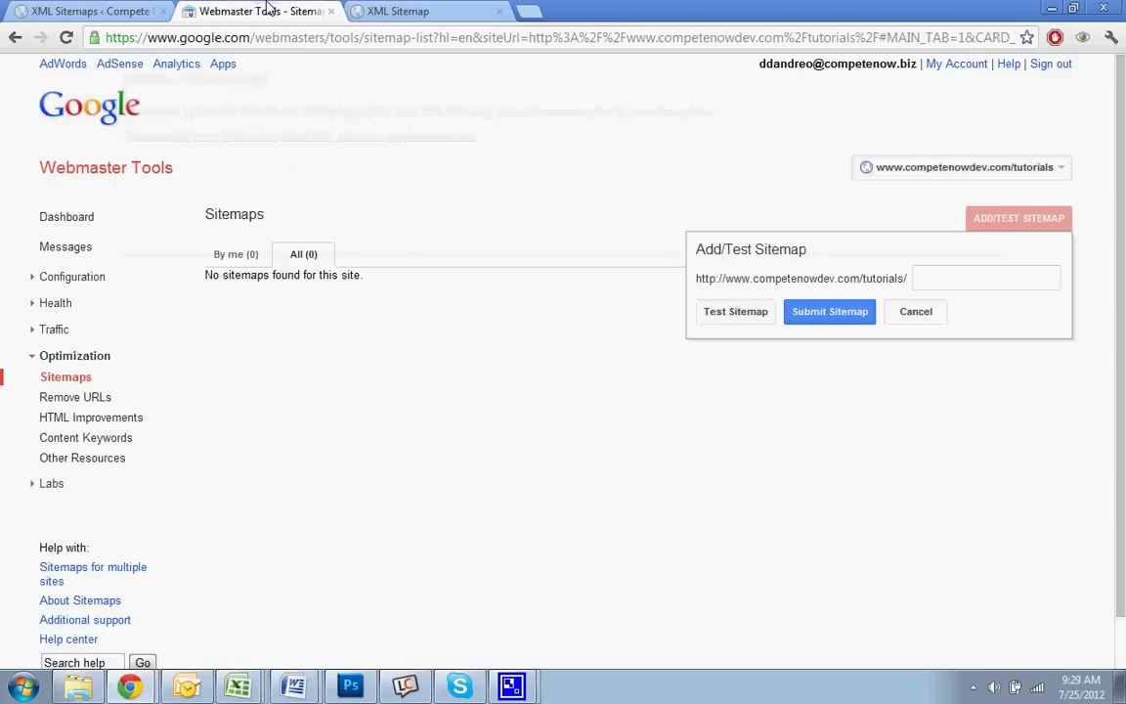
{"action": "left_click", "coordinate": [930, 277]}
{"action": "right_click", "coordinate": [932, 278]}
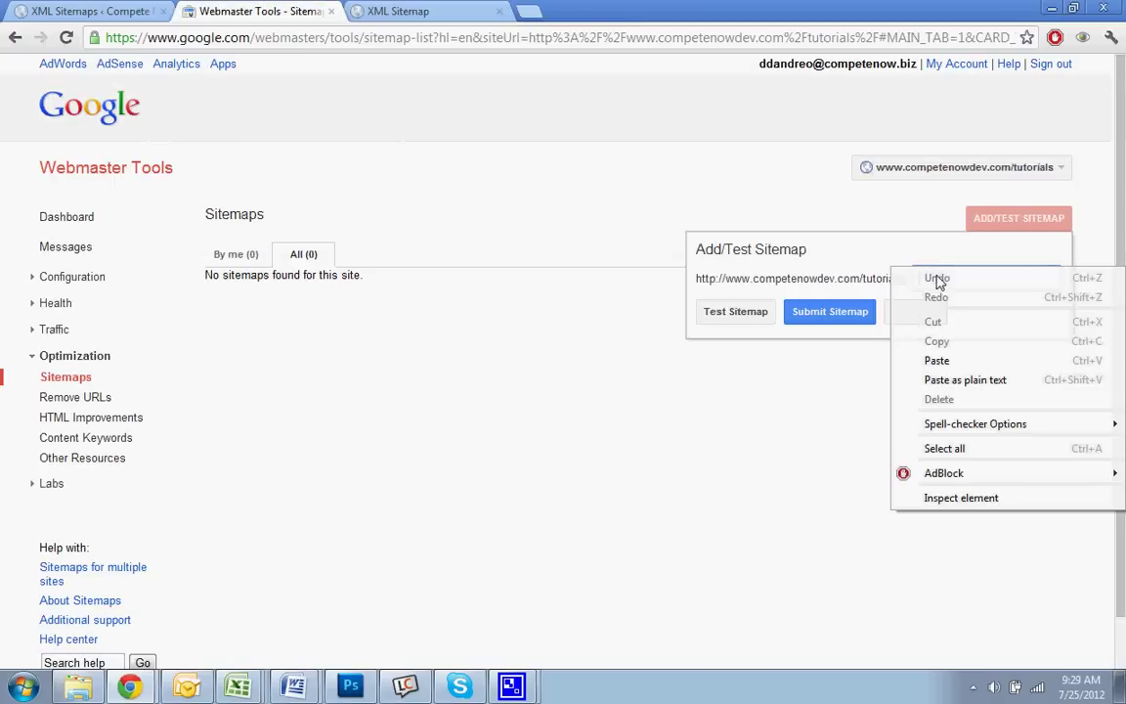
{"action": "left_click", "coordinate": [952, 365]}
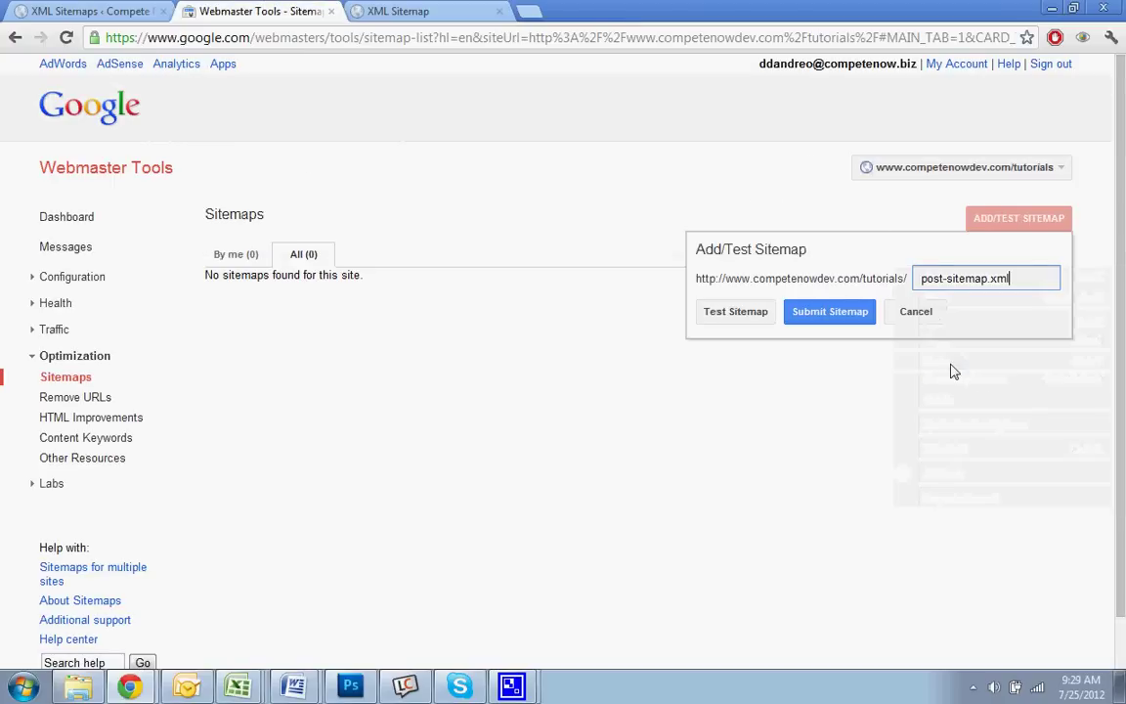
{"action": "left_click", "coordinate": [830, 311]}
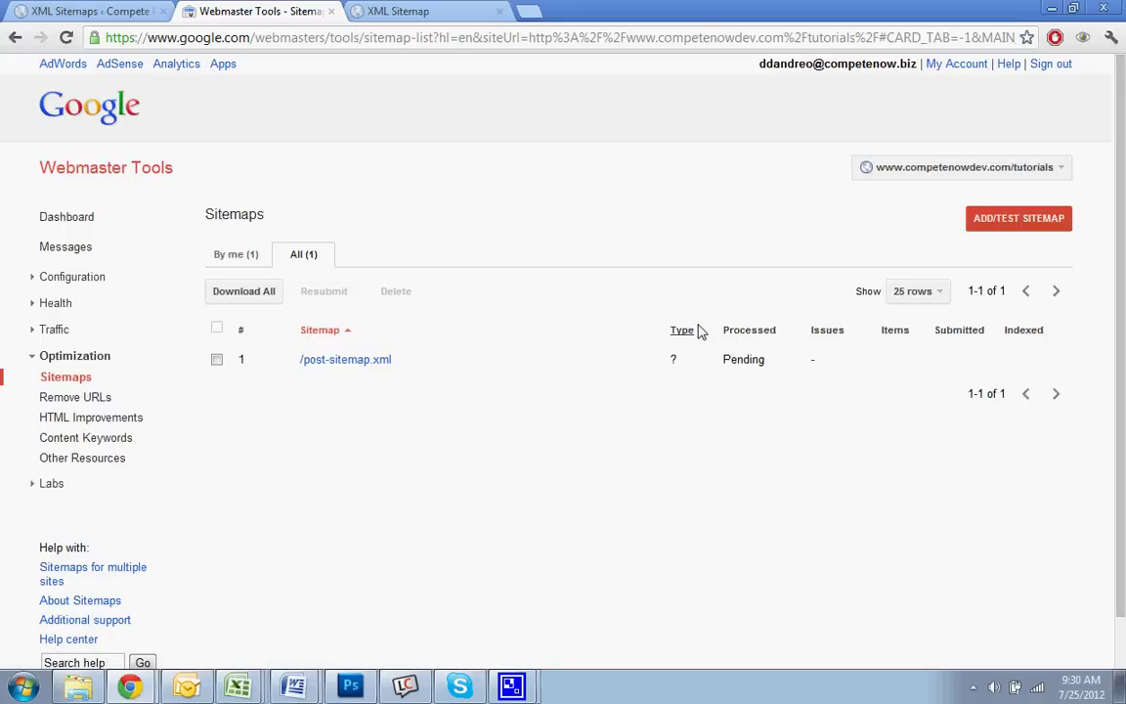
Start adding another sitemap and copy the file name page-sitemap.xml from the page sitemap's address
{"action": "left_click", "coordinate": [1026, 221]}
{"action": "left_click", "coordinate": [389, 9]}
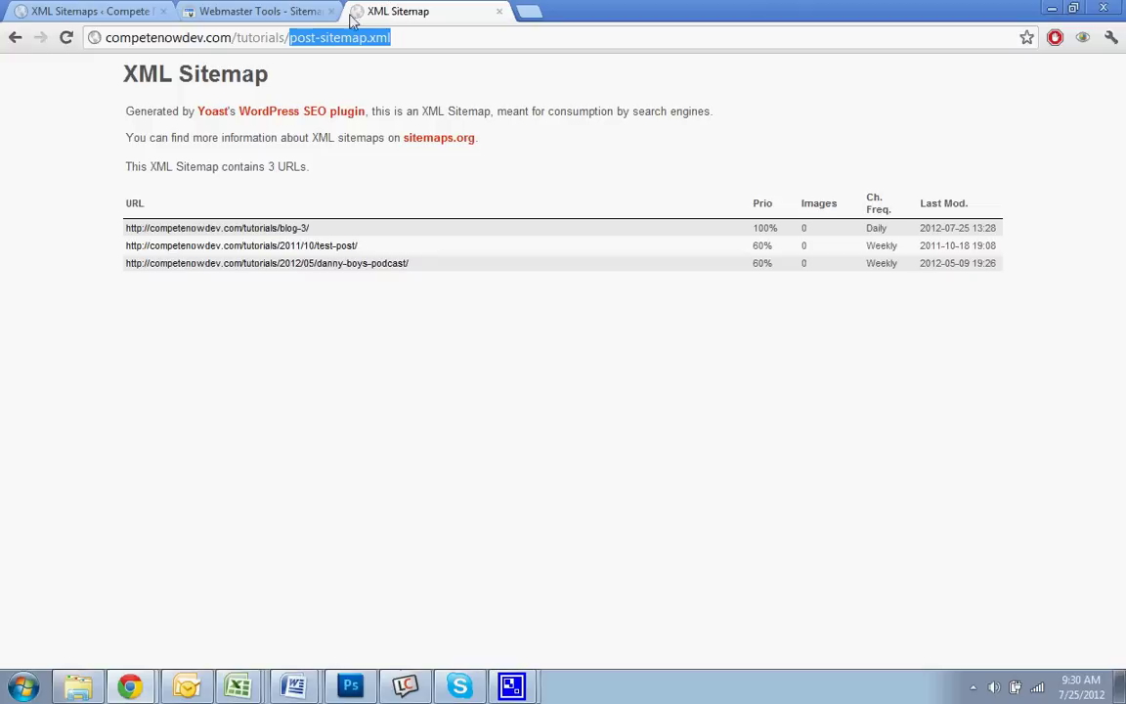
{"action": "left_click", "coordinate": [17, 38]}
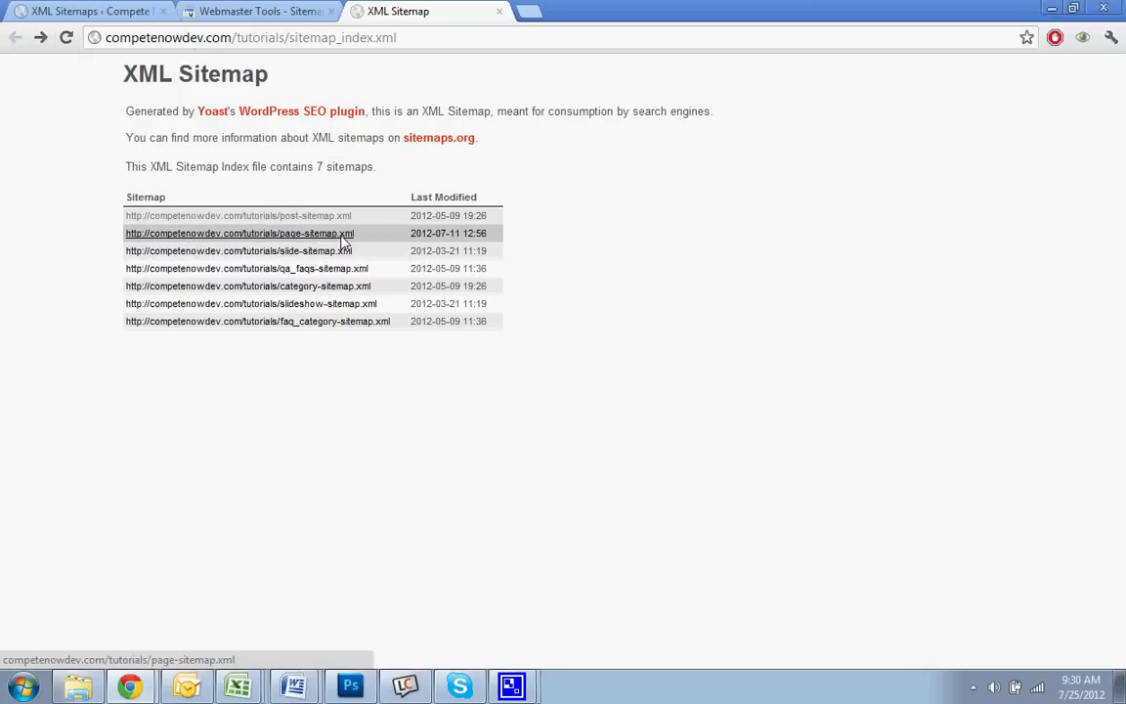
{"action": "left_click", "coordinate": [229, 235]}
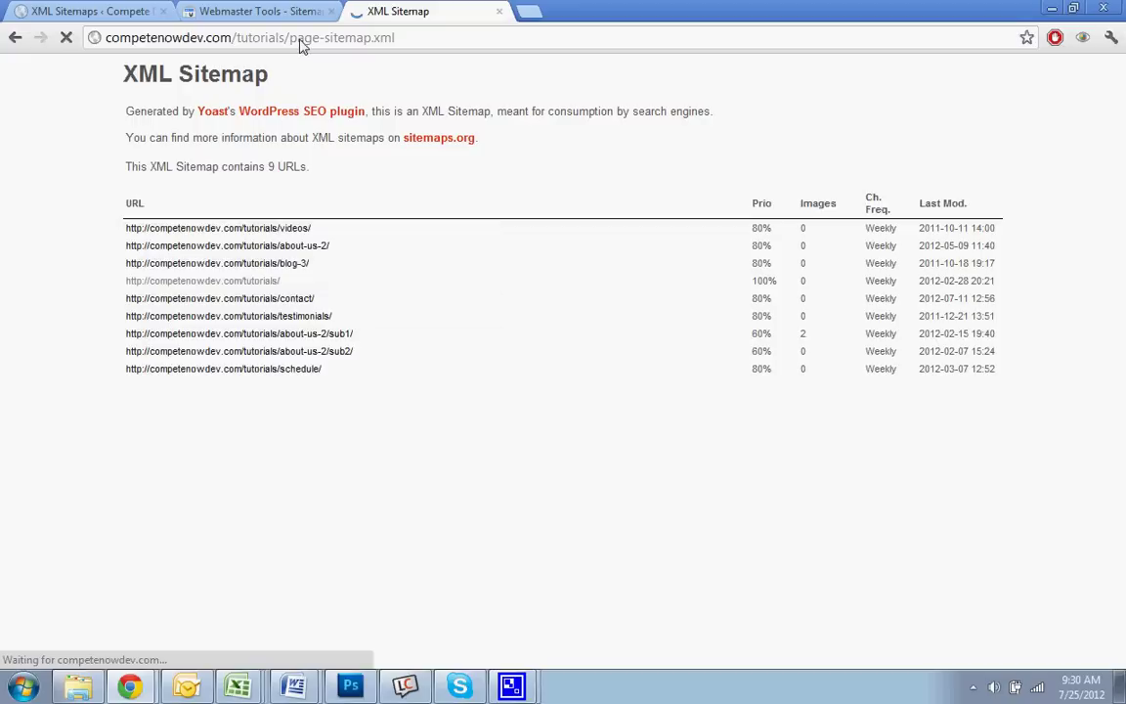
{"action": "left_click_drag", "start_coordinate": [291, 47], "coordinate": [395, 43]}
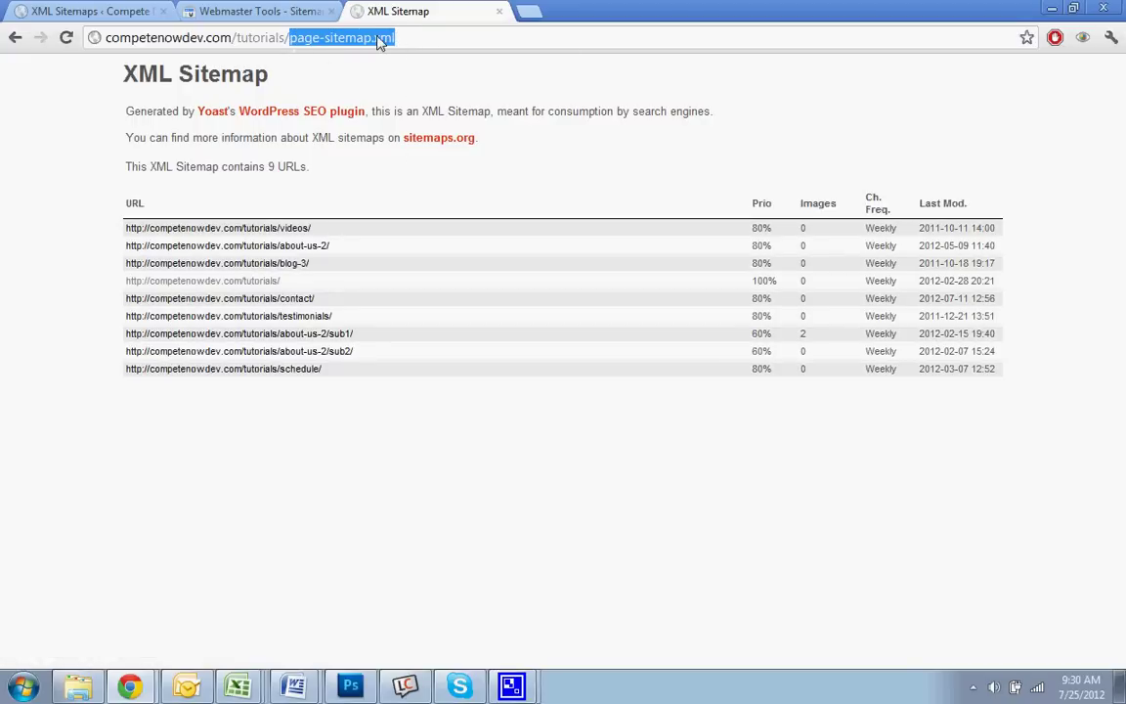
{"action": "right_click", "coordinate": [384, 41]}
{"action": "left_click", "coordinate": [409, 91]}
Submit page-sitemap.xml as a second sitemap in Webmaster Tools and refresh the sitemap list
{"action": "left_click", "coordinate": [259, 10]}
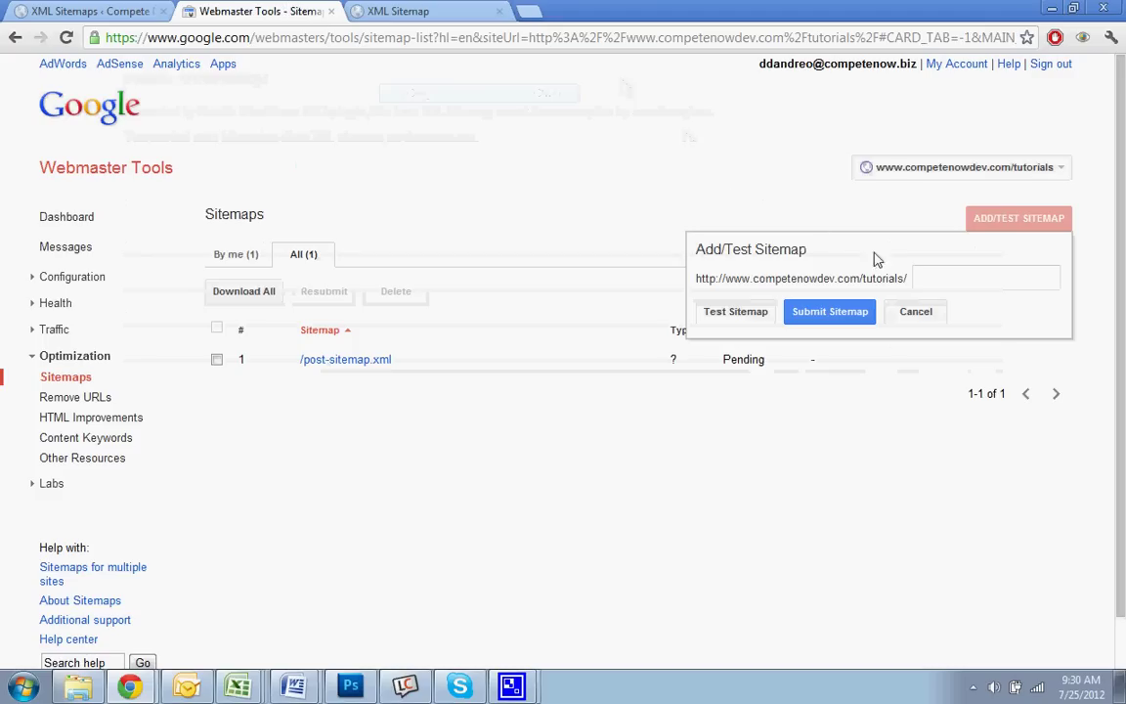
{"action": "left_click", "coordinate": [943, 282]}
{"action": "right_click", "coordinate": [942, 283]}
{"action": "left_click", "coordinate": [955, 376]}
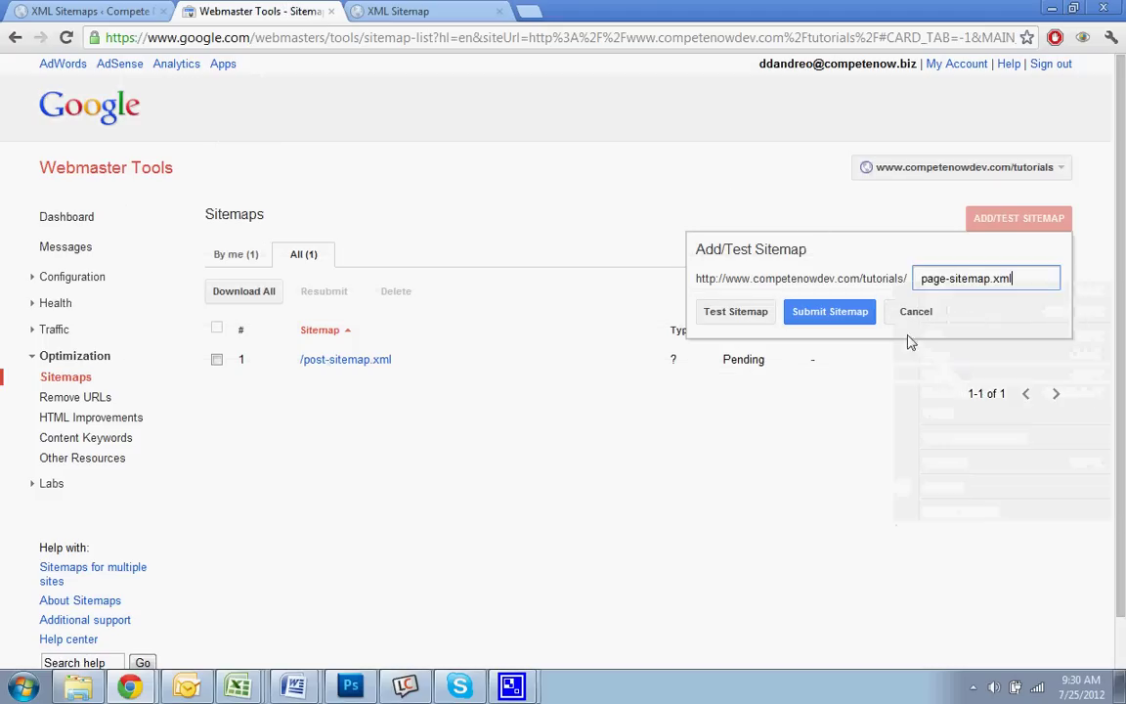
{"action": "left_click", "coordinate": [830, 313]}
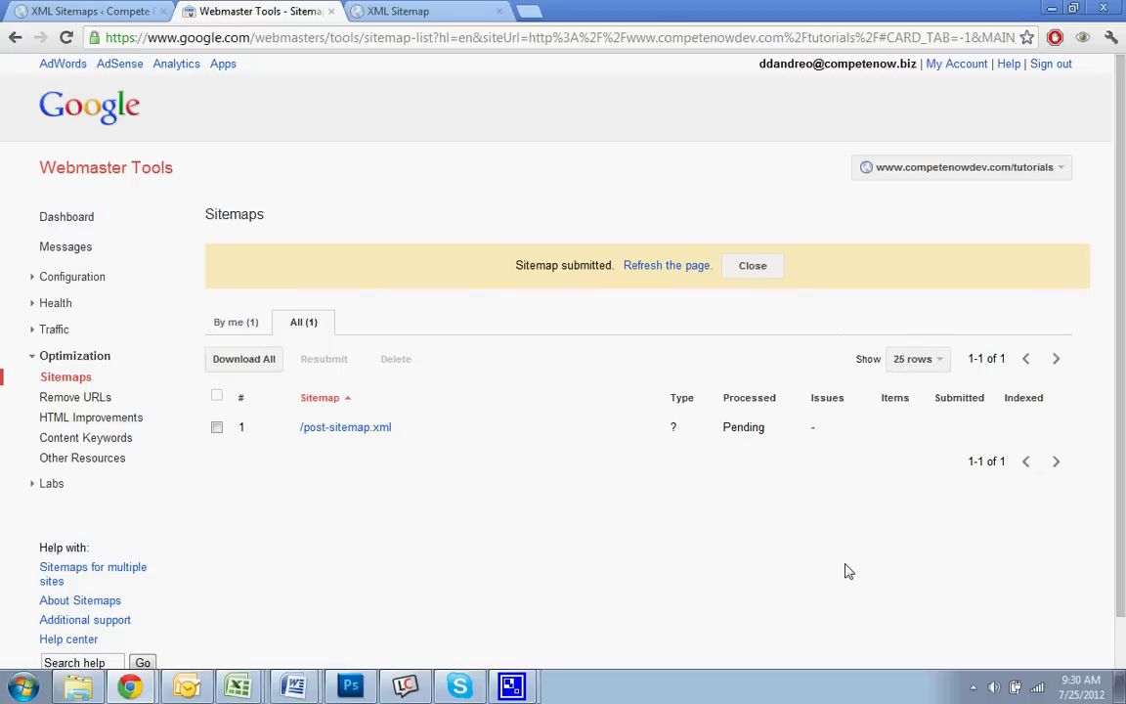
{"action": "left_click", "coordinate": [671, 267]}
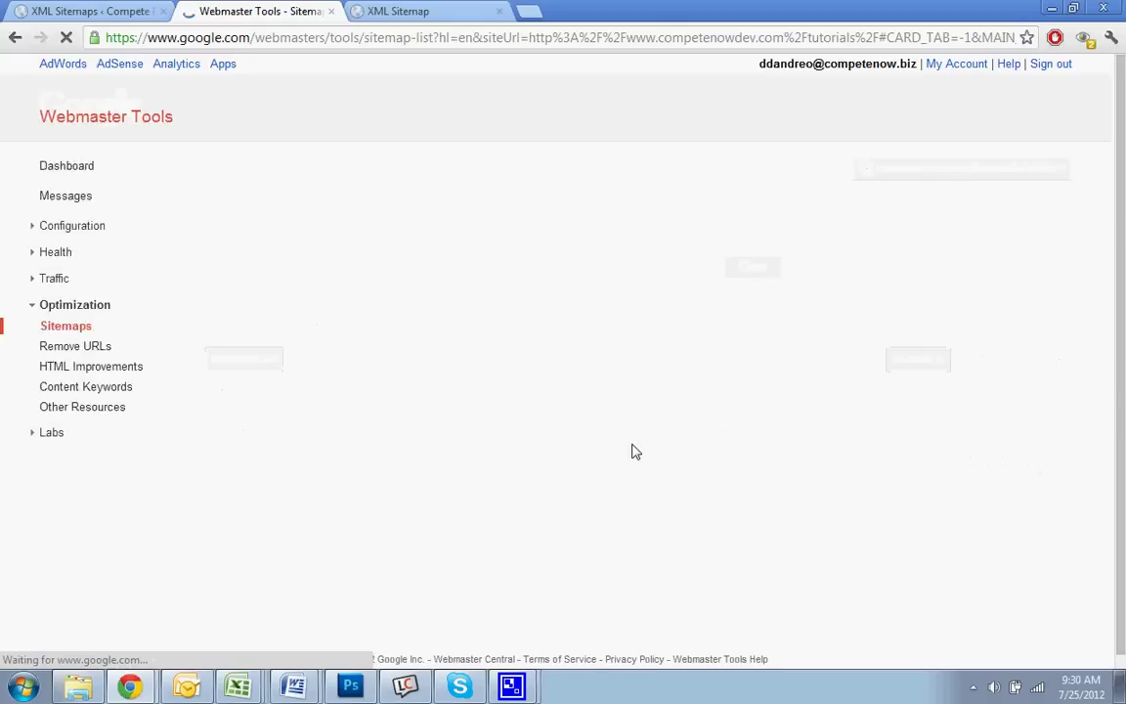